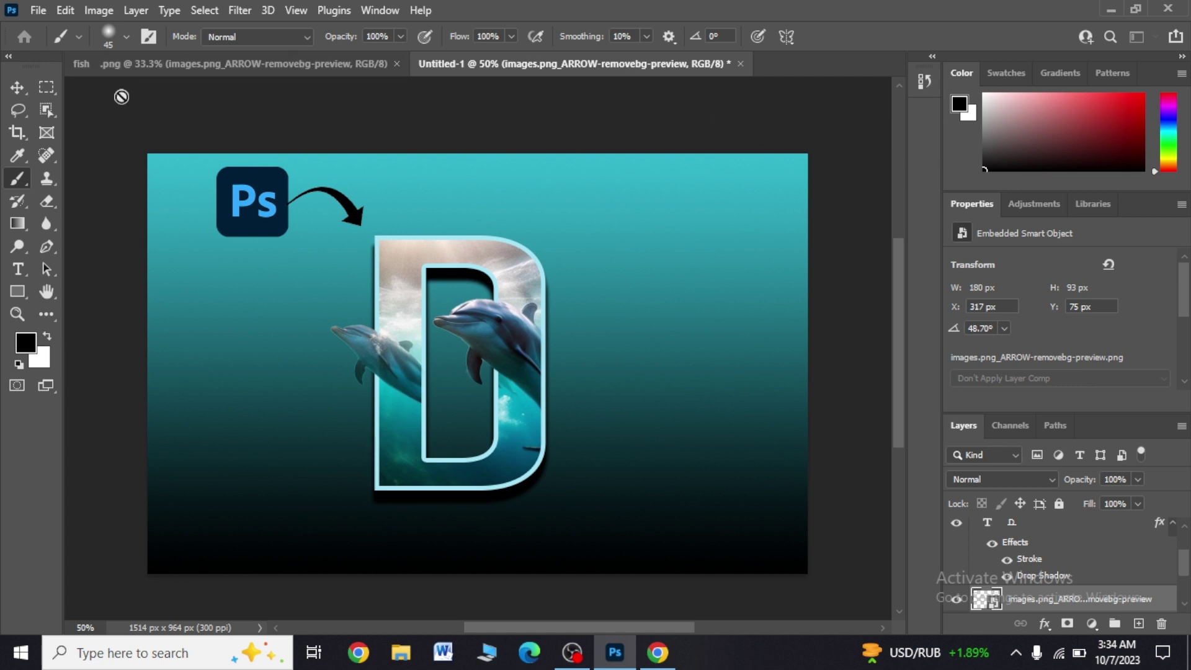
Open the File menu to begin a fresh document
left_click(39, 11)
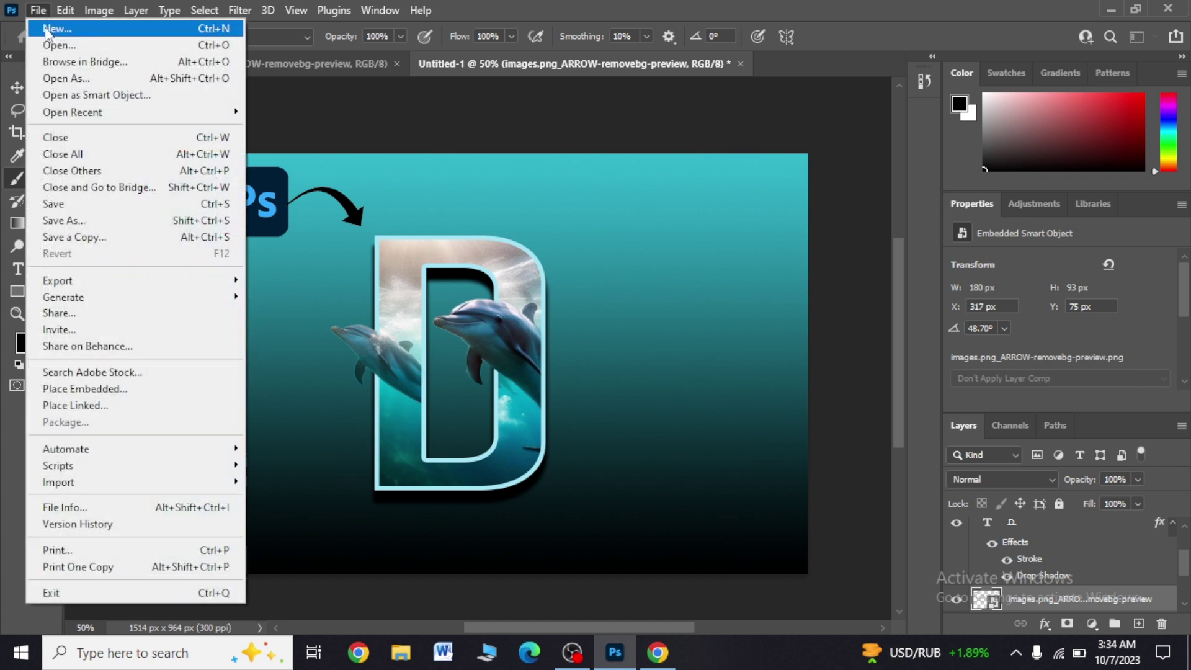
Create a blank white 755 × 478 px, 72 ppi document from the Clipboard preset, ready for text
left_click(46, 29)
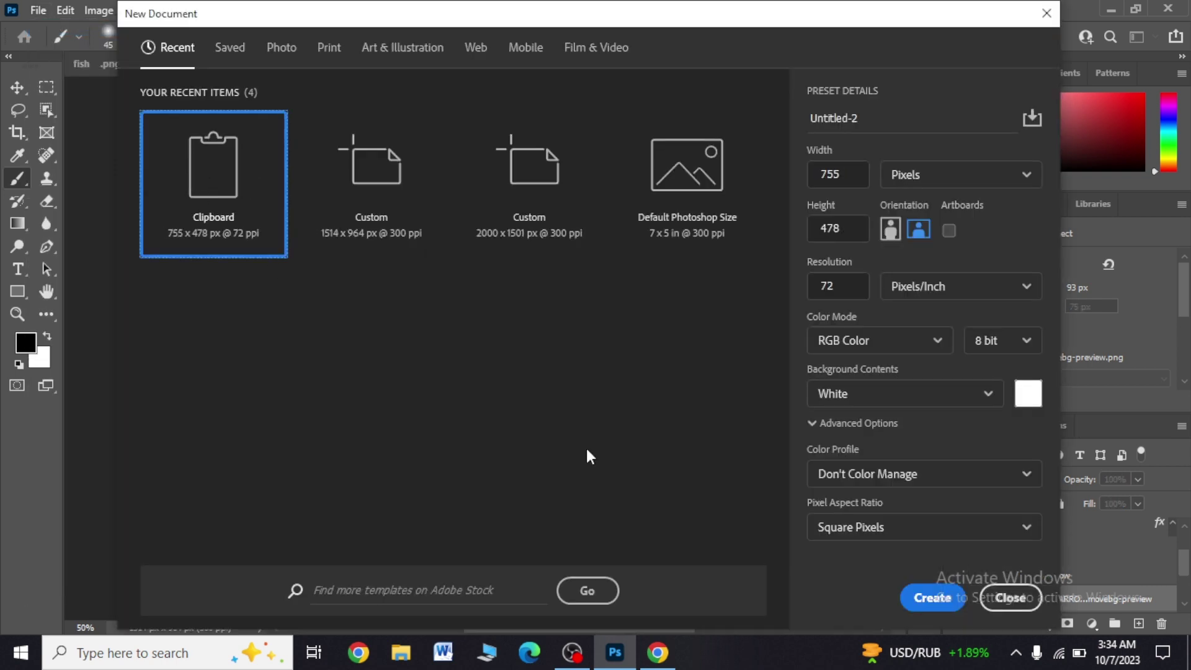
left_click(937, 599)
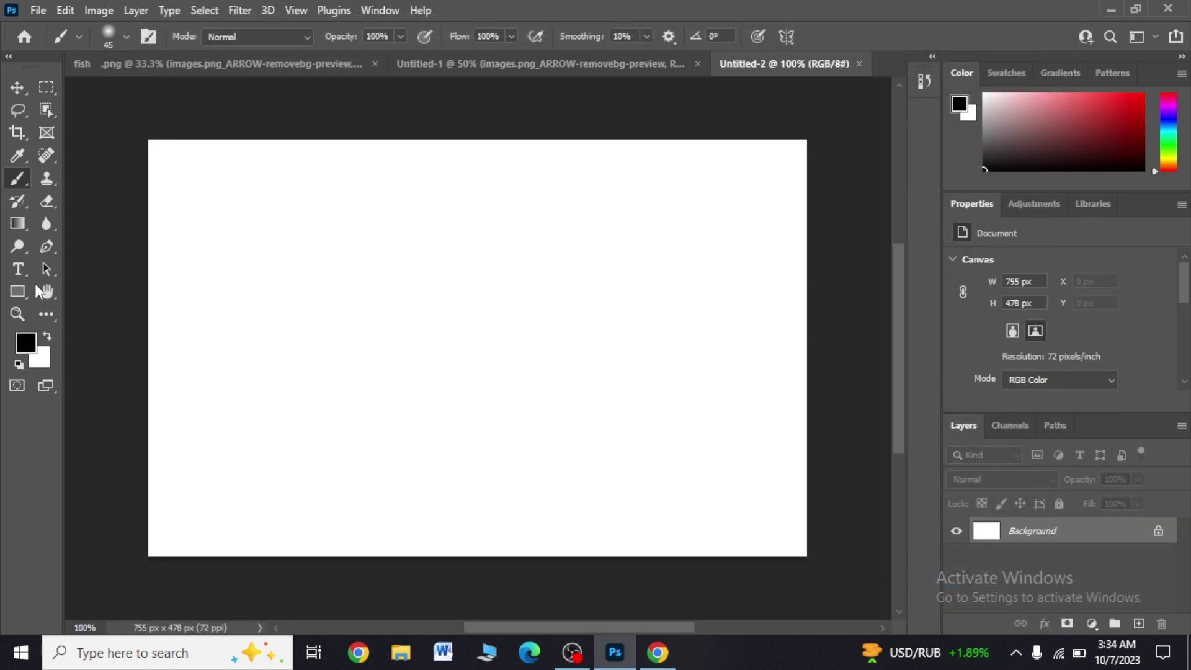
left_click(18, 269)
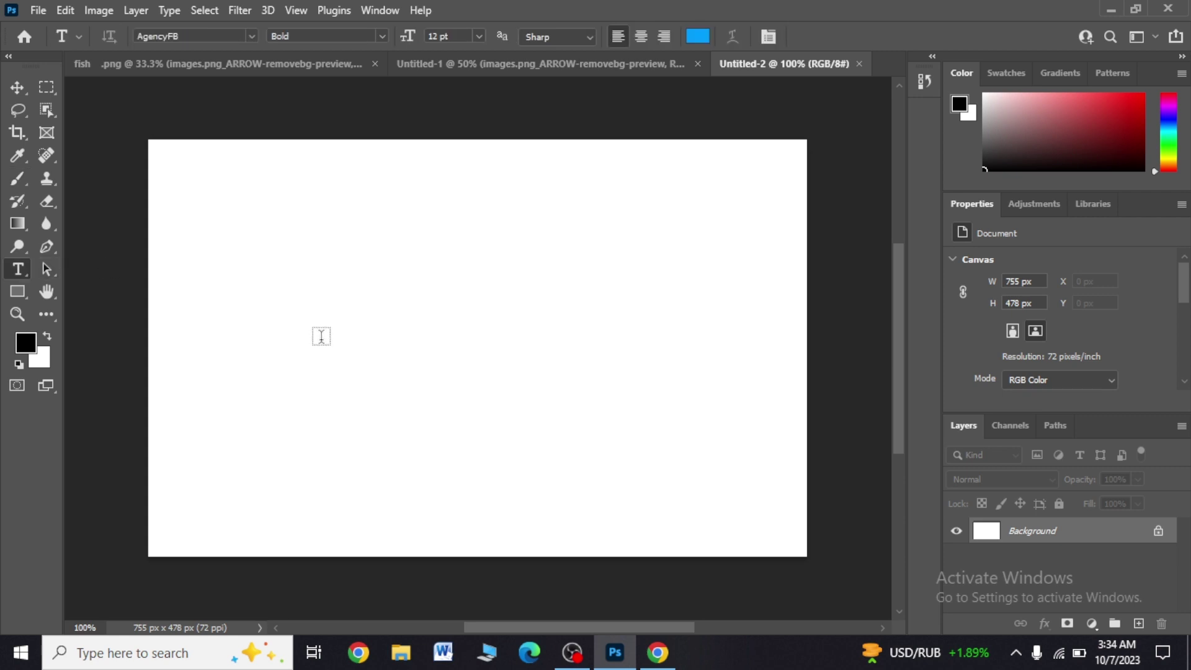
Type a blue Agency FB Bold letter D on the canvas and commit it
left_click(321, 337)
key("BackSpace")
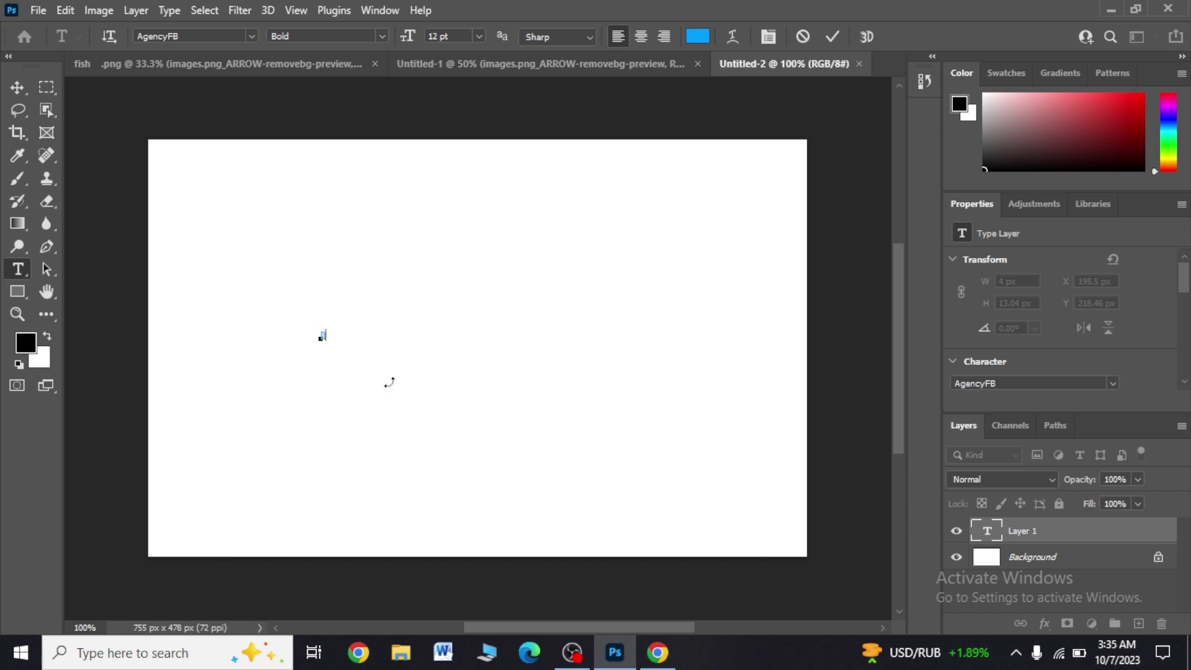
key("ctrl+t")
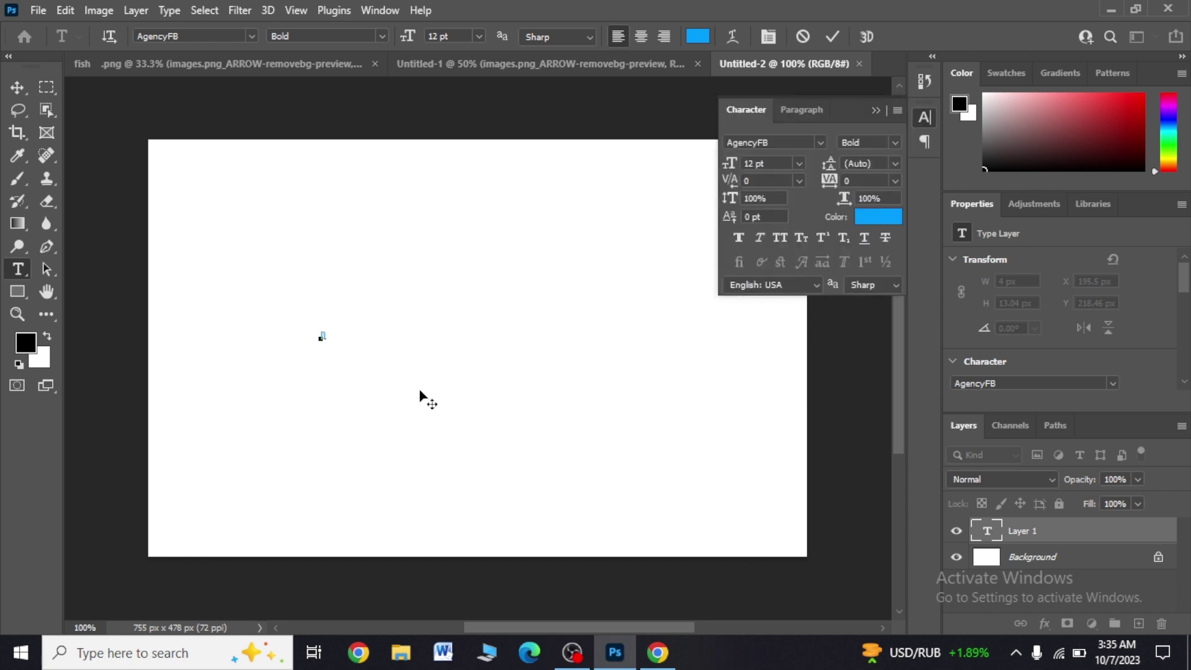
left_click(17, 87)
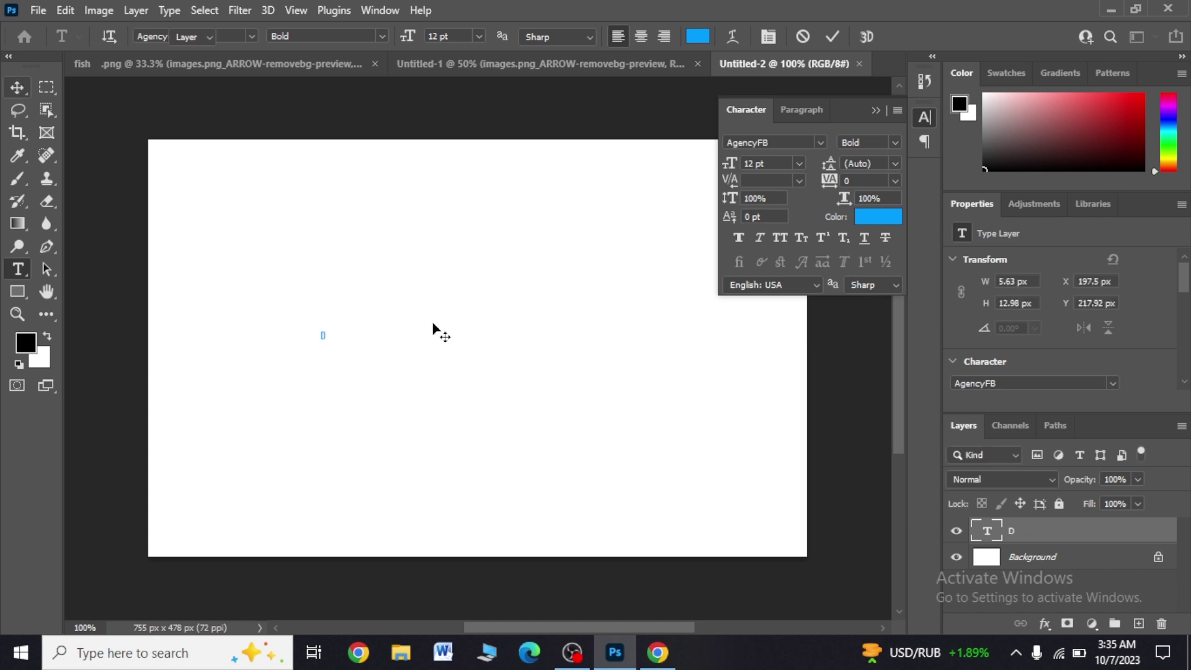
Scale the letter D up to nearly the full canvas height and position it
key("ctrl+t")
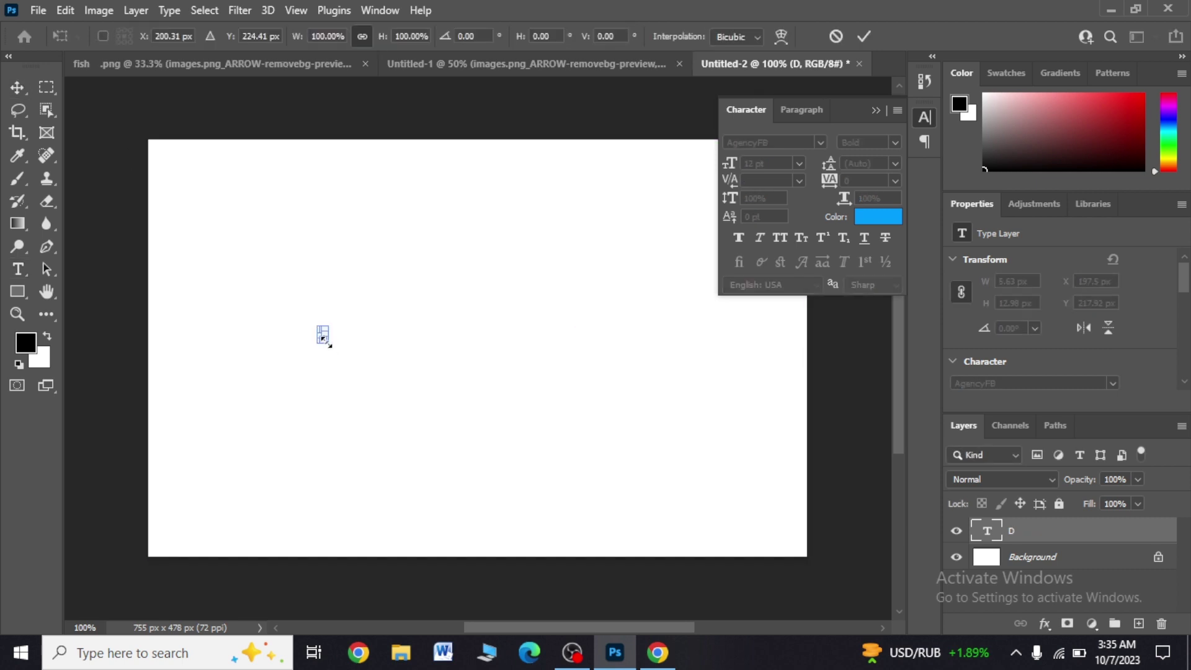
mouse_move(327, 345)
left_mouse_down()
mouse_move(396, 410)
mouse_move(526, 587)
left_mouse_up()
left_click_drag(393, 451, 434, 314)
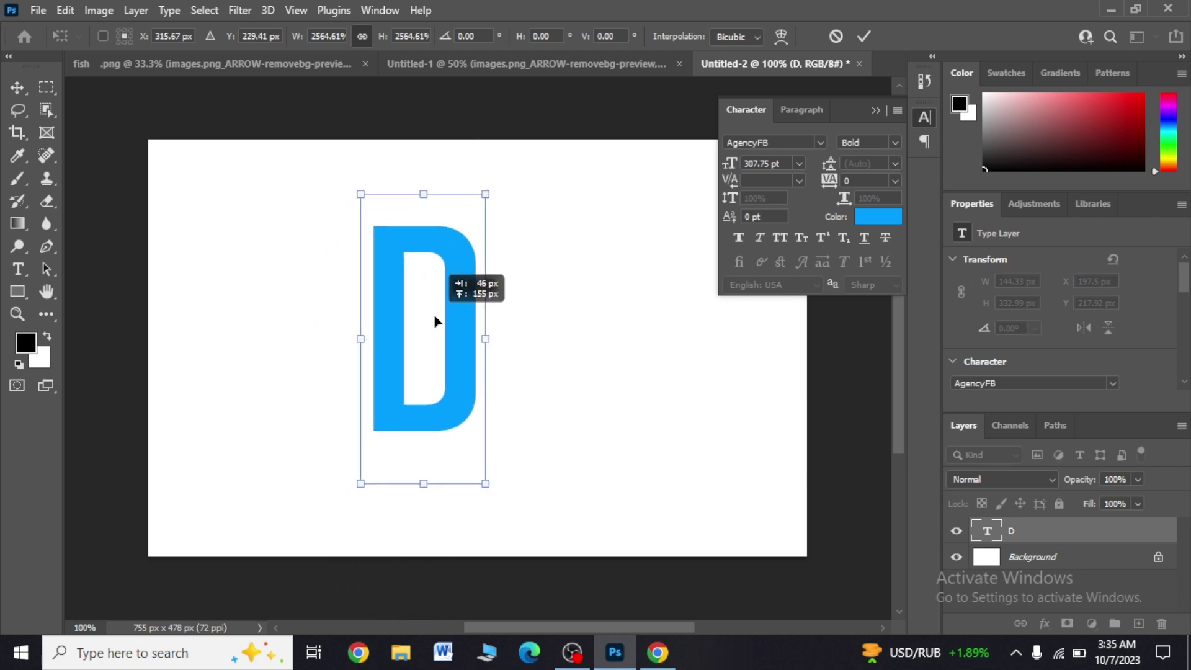
left_click_drag(486, 482, 528, 579)
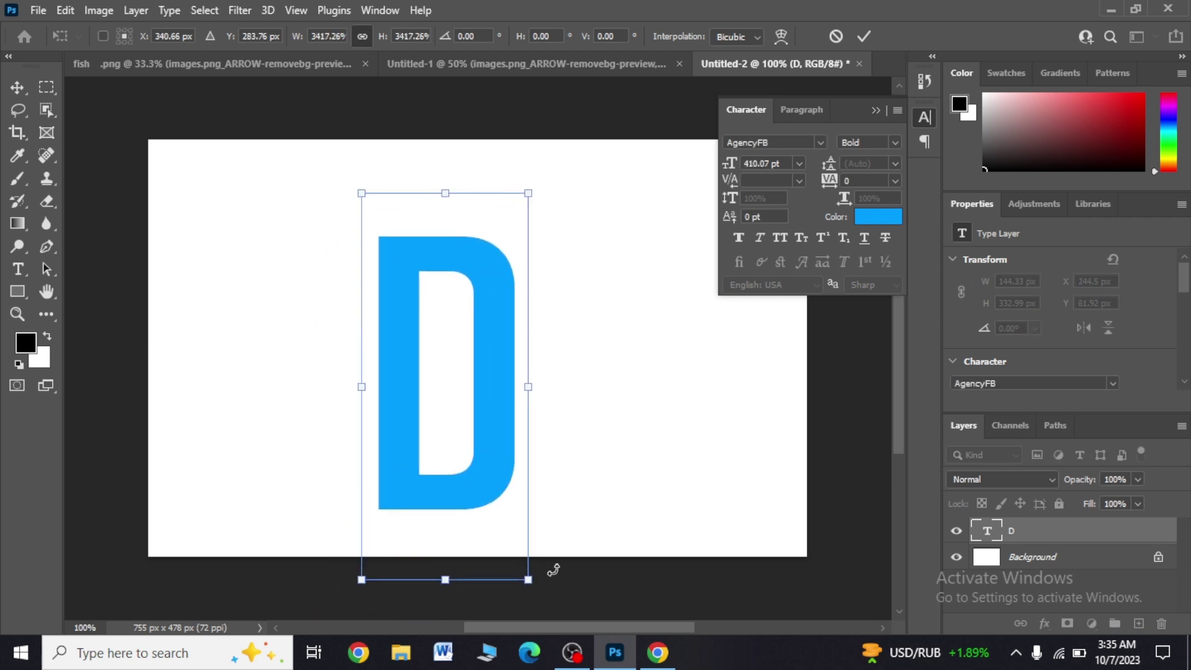
left_click_drag(470, 419, 458, 383)
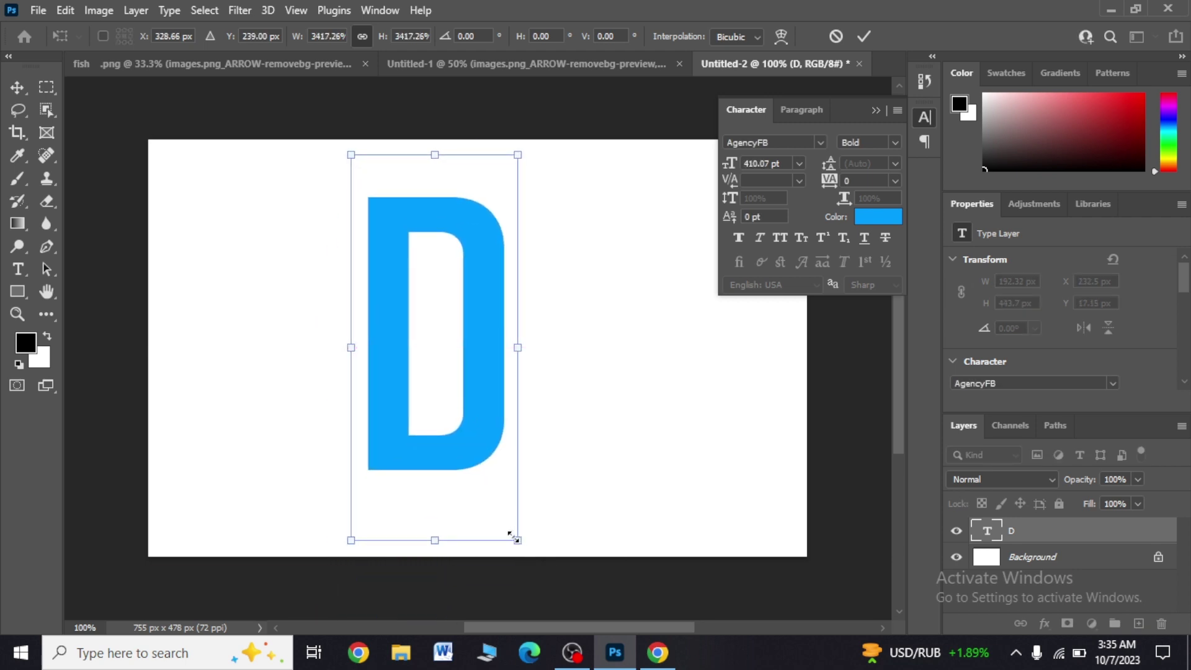
left_click_drag(517, 540, 538, 565)
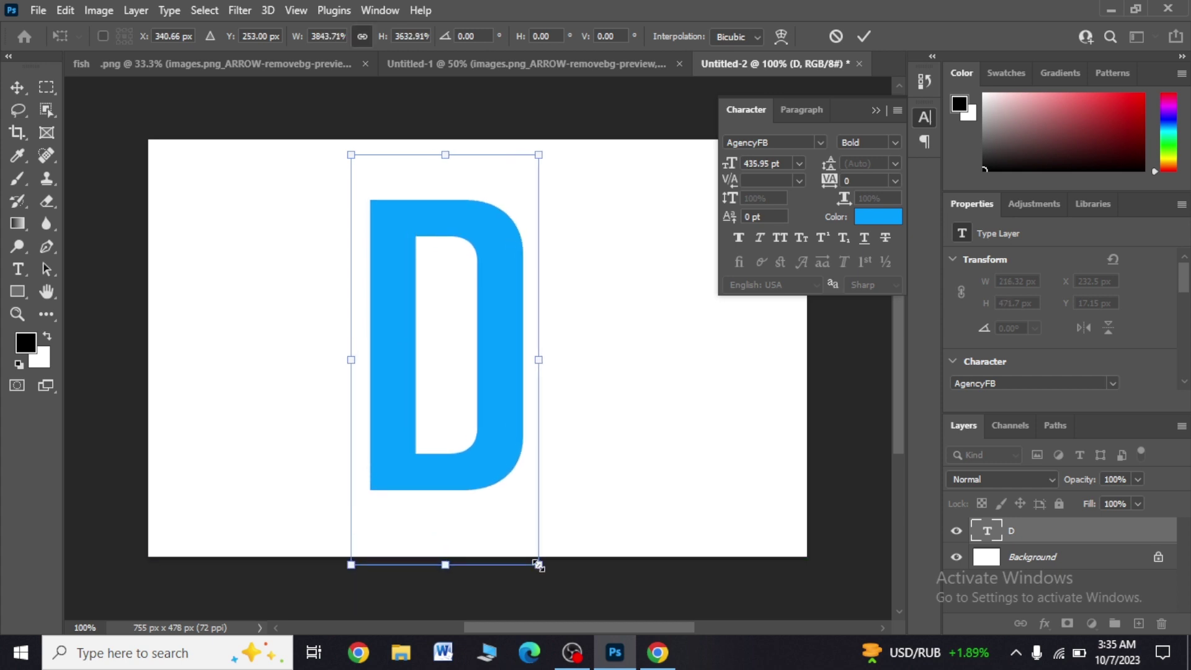
key("Return")
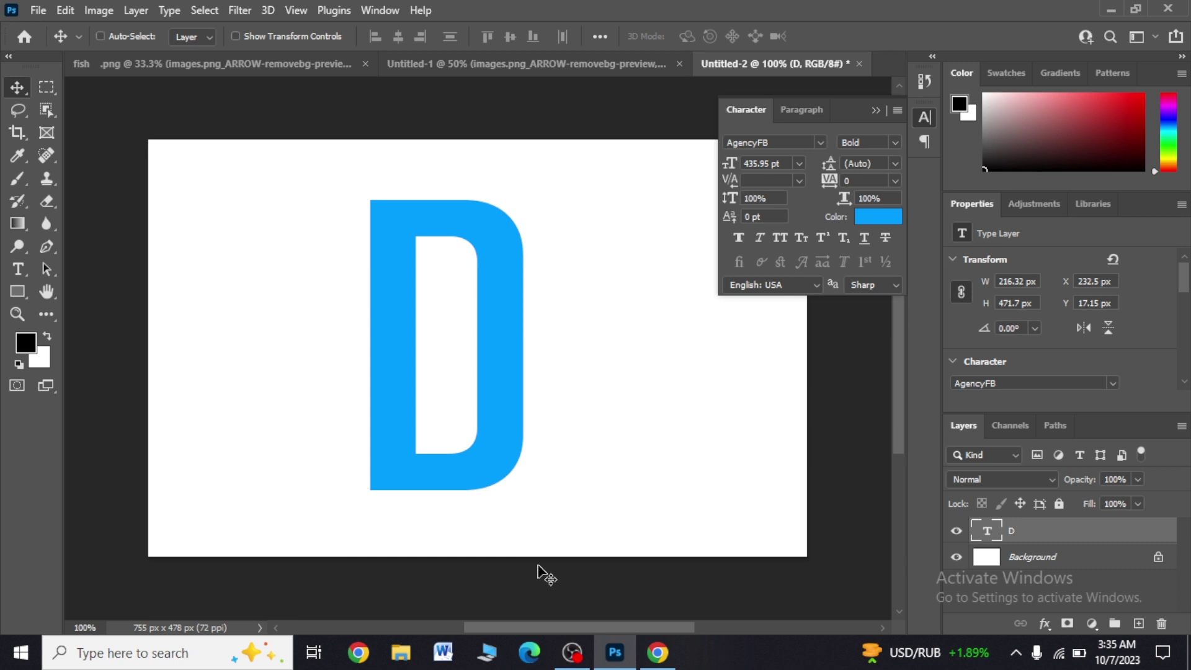
Fine-tune the D to about 420.58 pt, roughly centred, and close the Character panel
key("ctrl+t")
left_click_drag(537, 565, 532, 550)
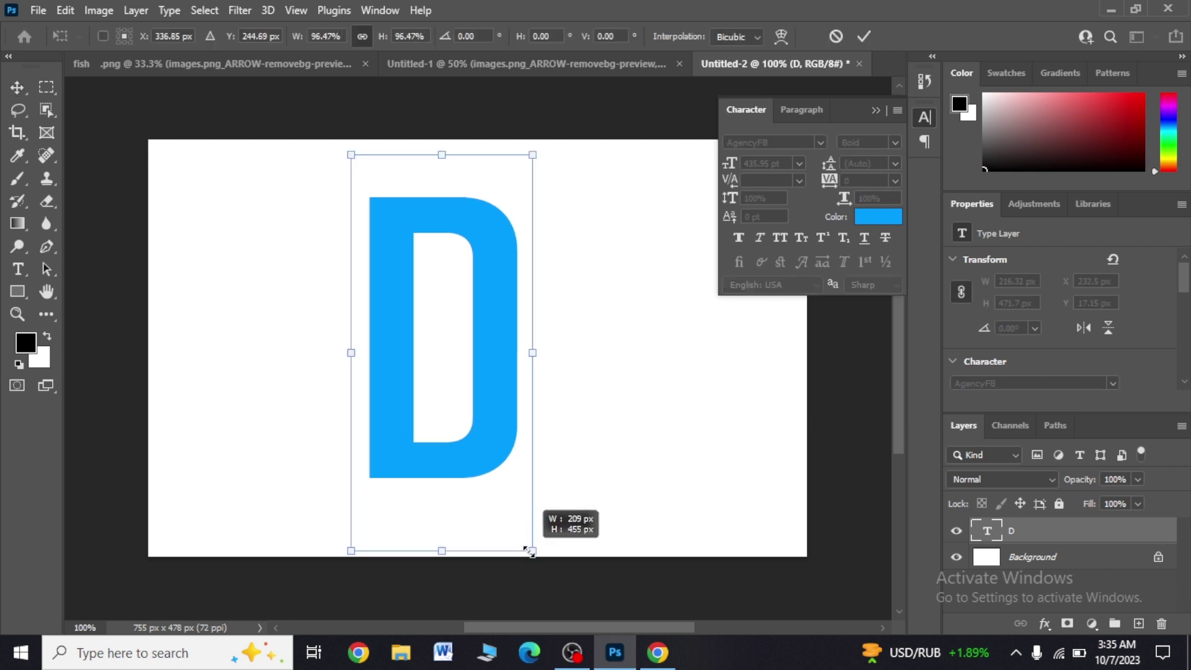
left_click_drag(500, 452, 505, 464)
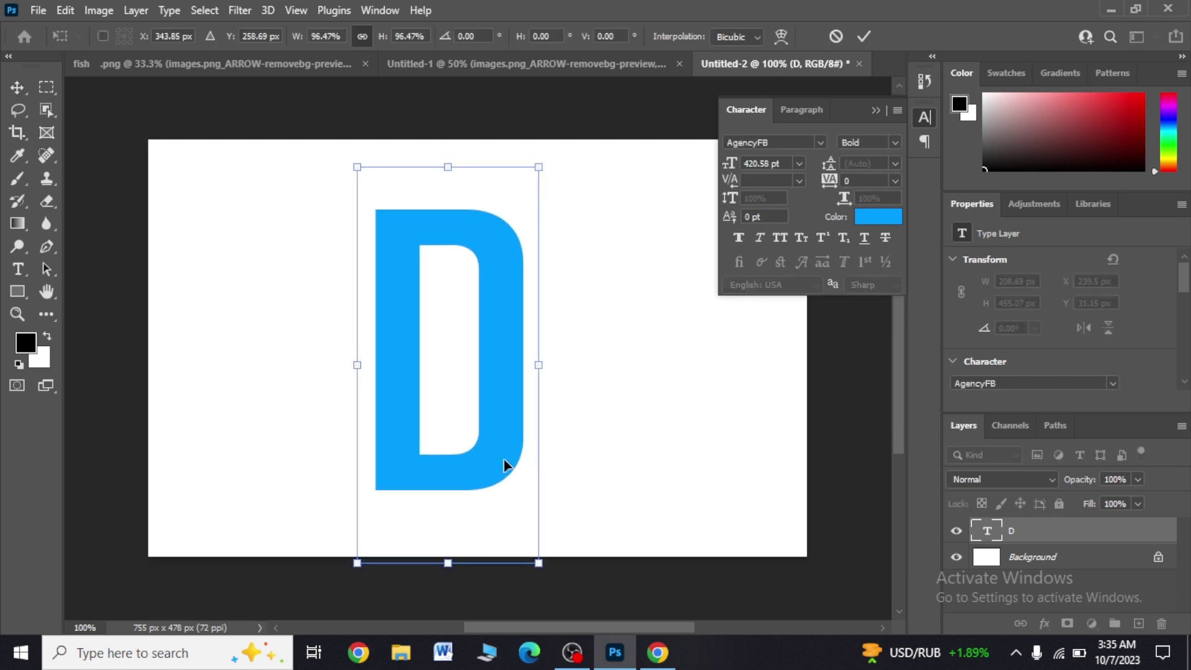
key("Return")
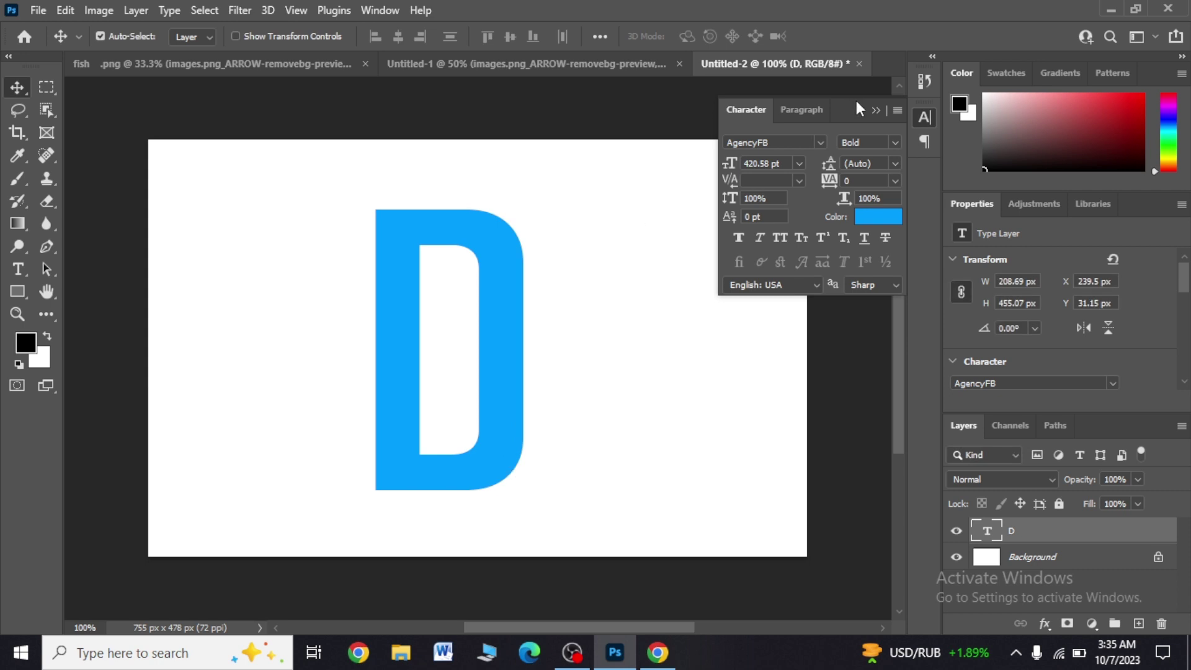
left_click(875, 110)
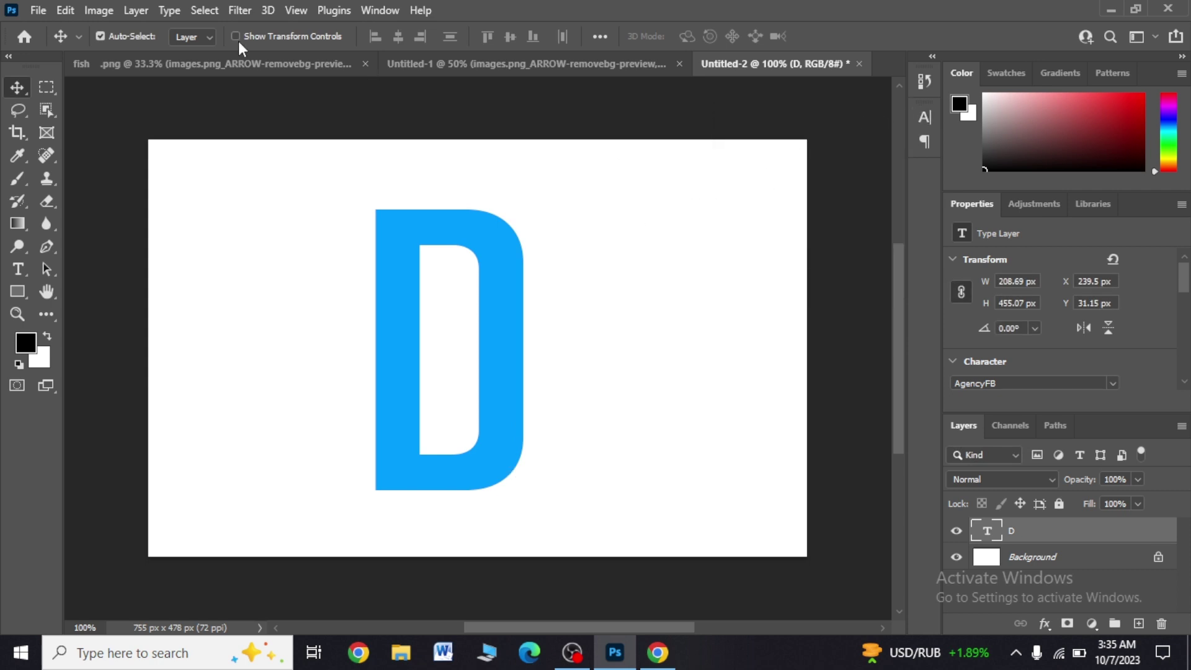
left_click(39, 10)
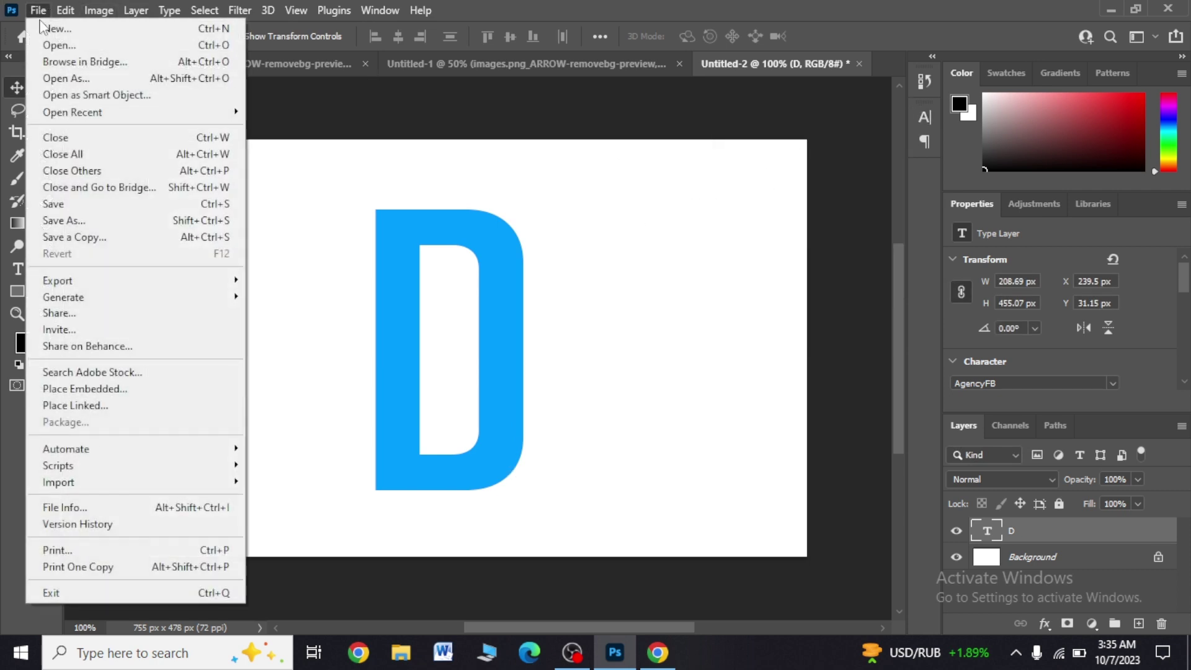
left_click(99, 389)
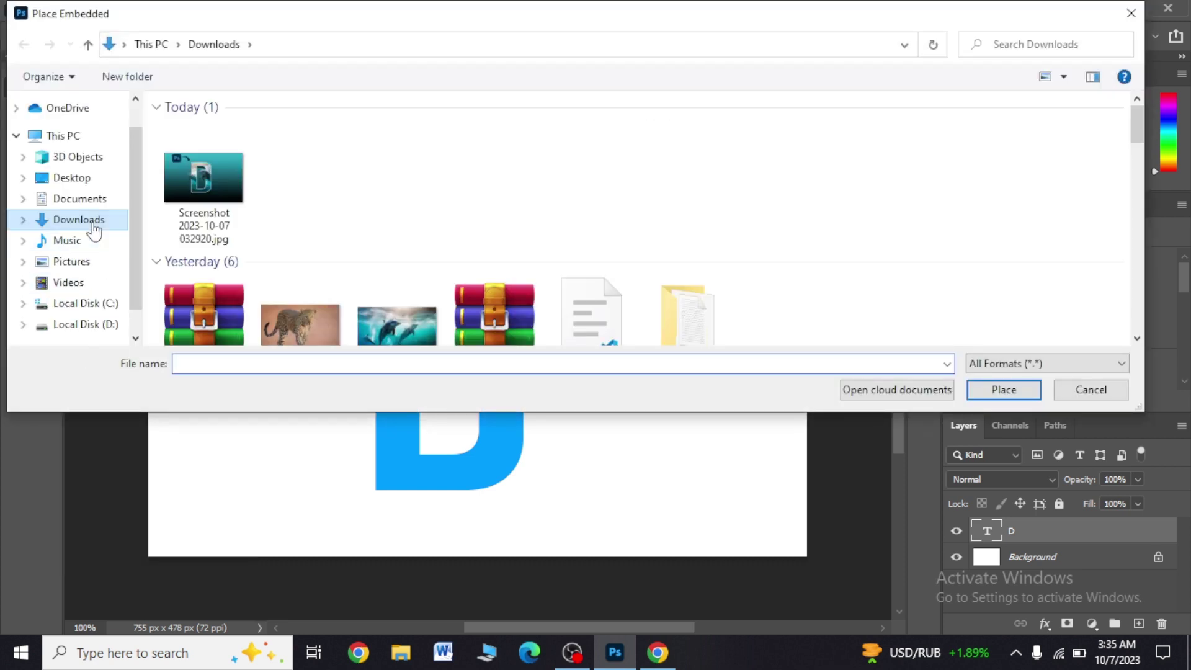
double_click(394, 323)
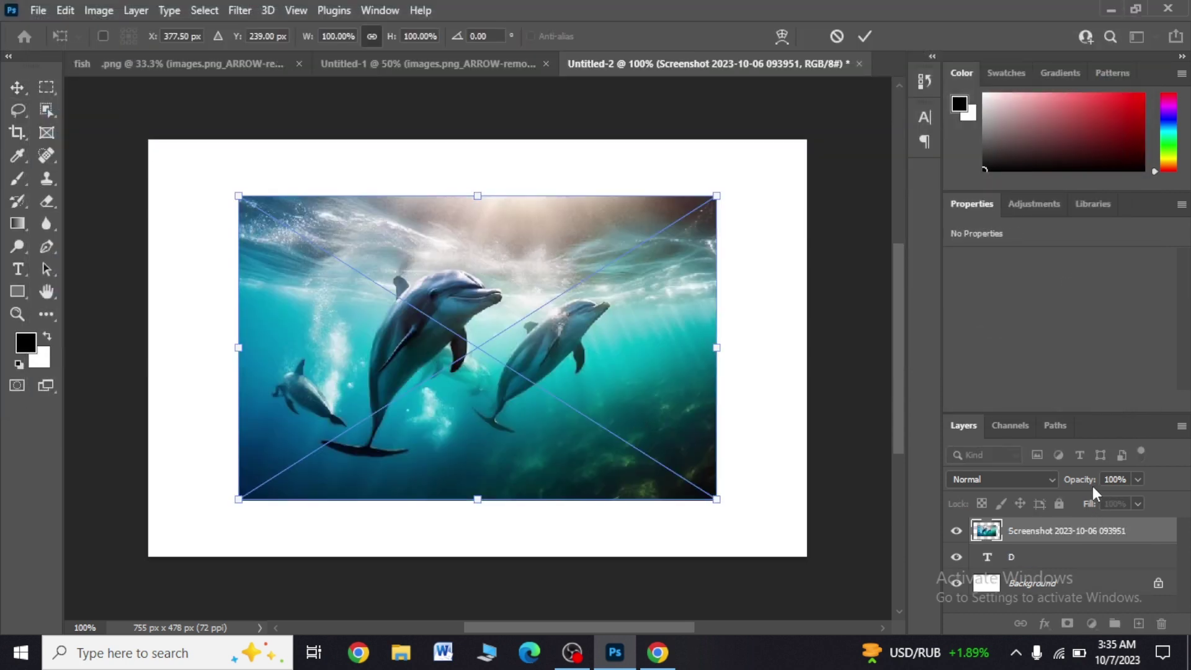
left_click_drag(1083, 483, 1053, 485)
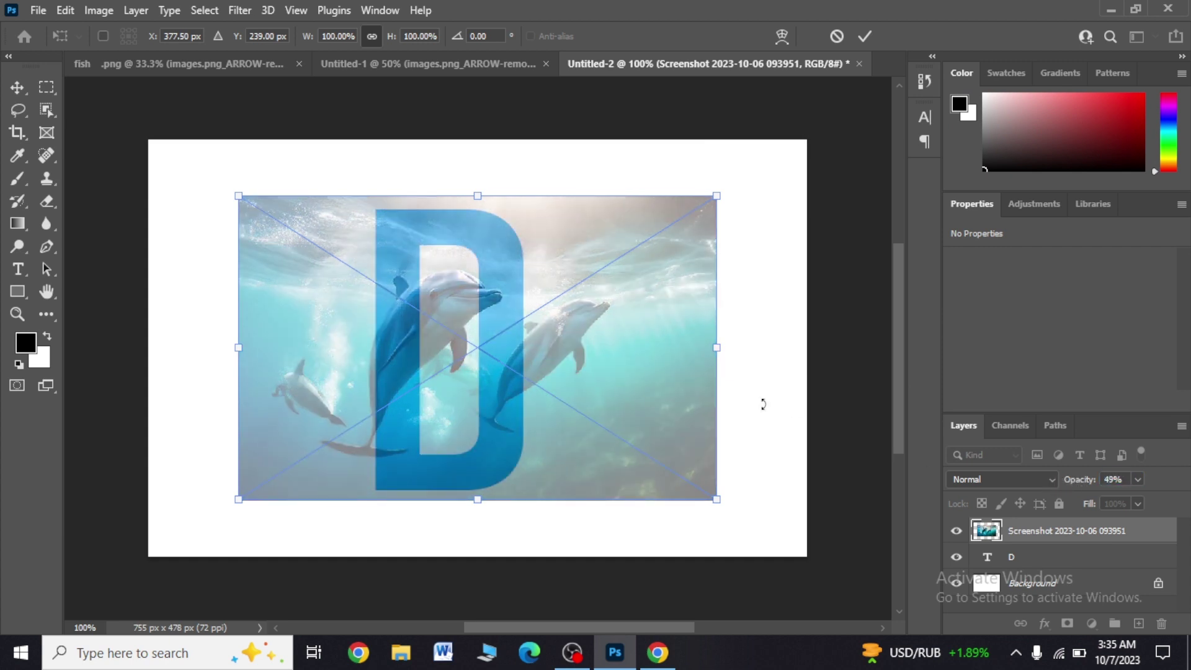
Flip the dolphin photo horizontally and shift it left over the D
right_click(606, 360)
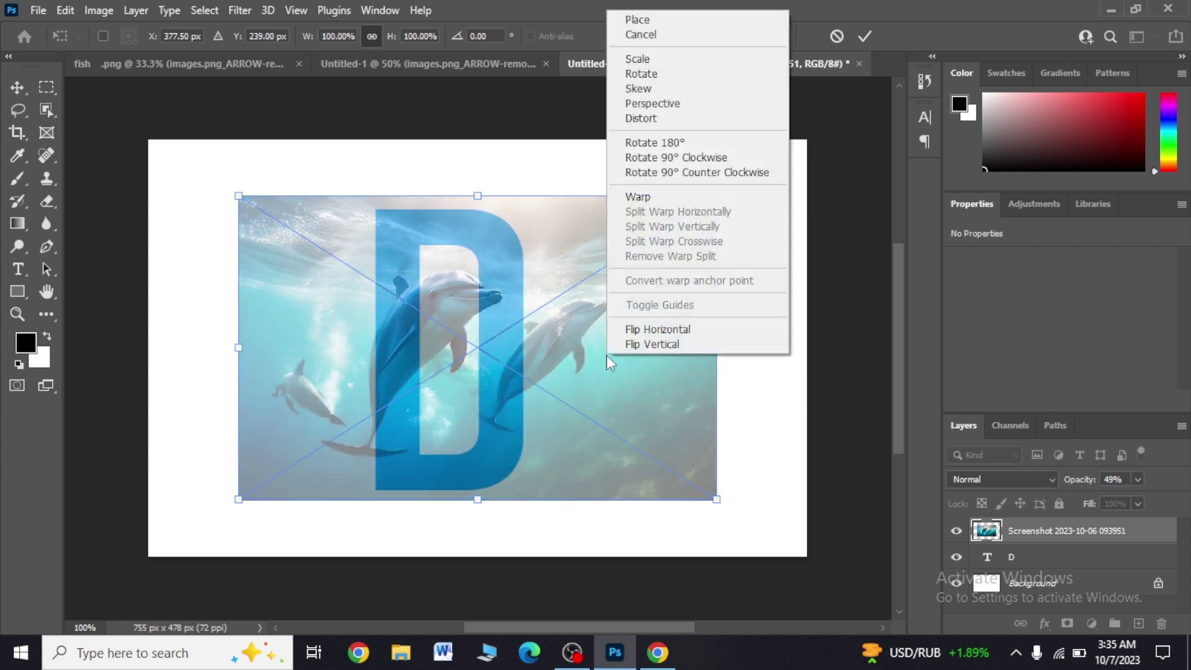
left_click(645, 330)
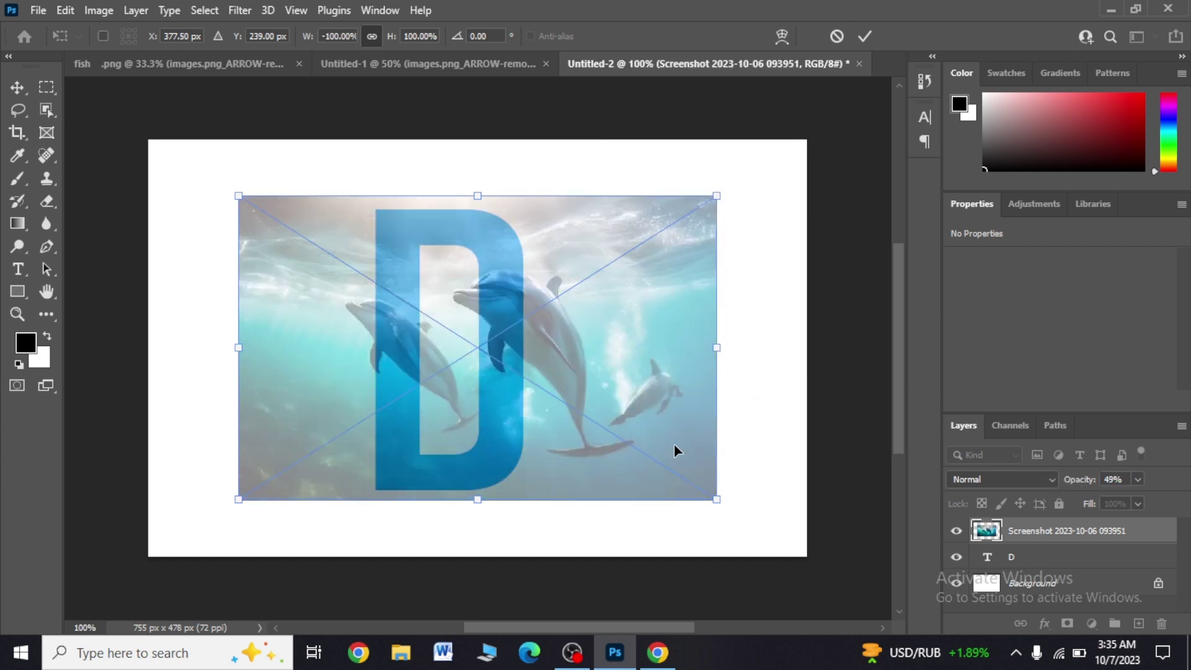
left_click_drag(673, 444, 631, 431)
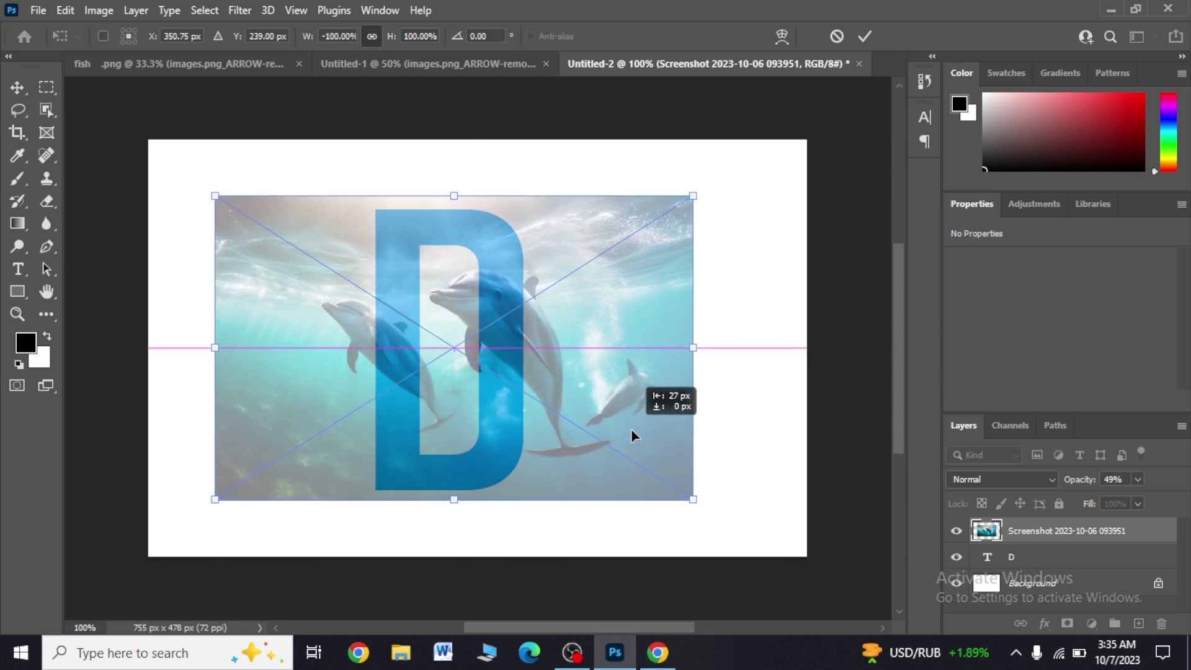
left_click_drag(627, 429, 627, 430)
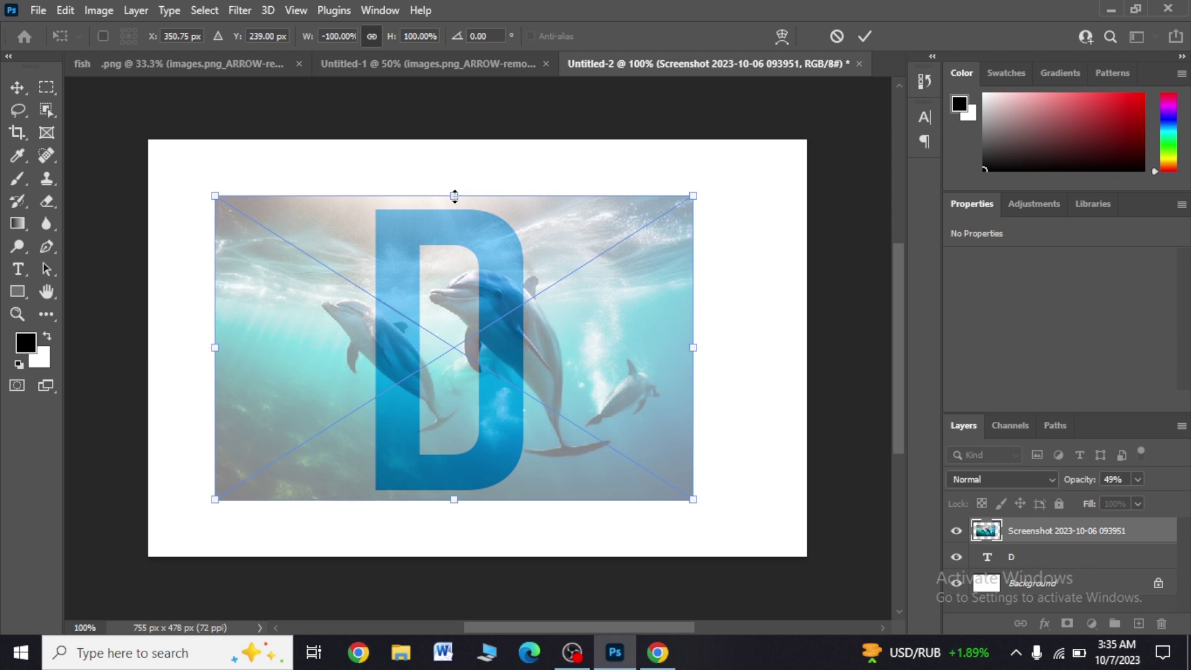
Resize the photo to 526 × 325 px covering the D, nudge it left, and commit
left_click_drag(454, 196, 456, 206)
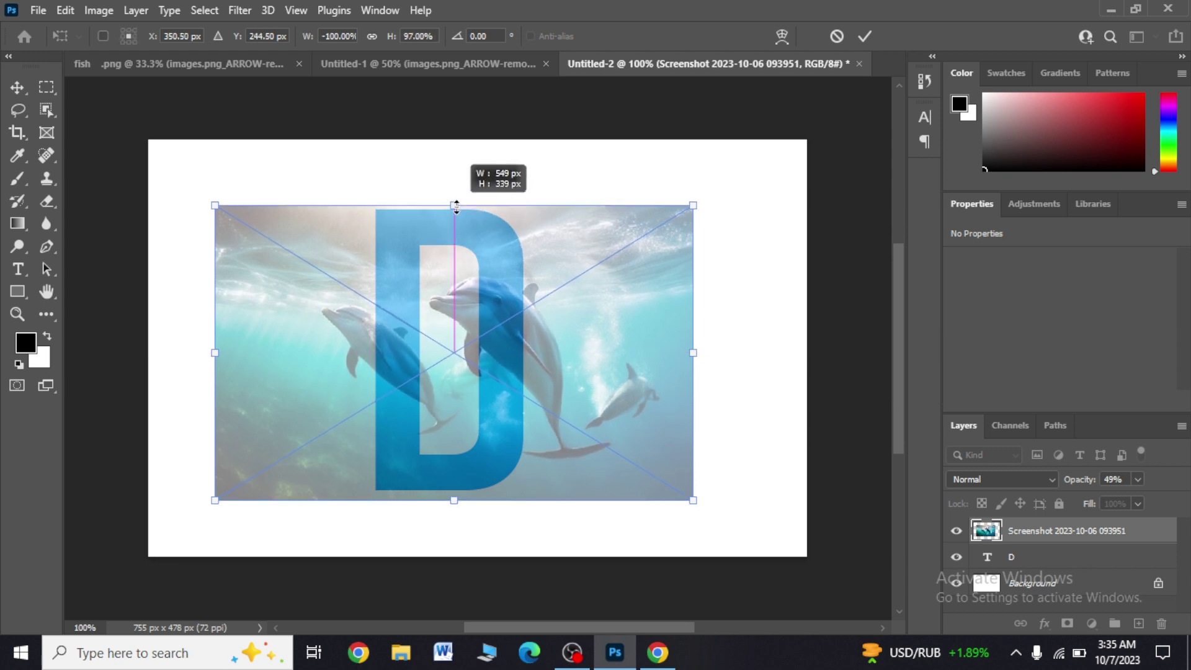
left_click_drag(456, 207, 456, 208)
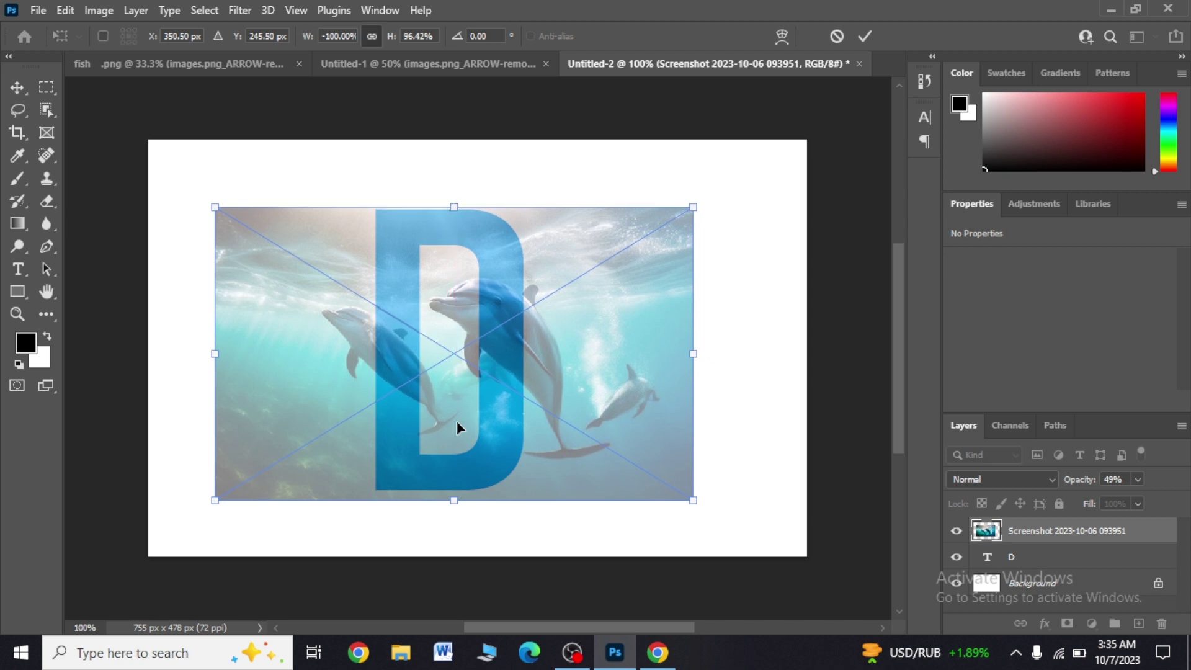
left_click_drag(455, 500, 456, 490)
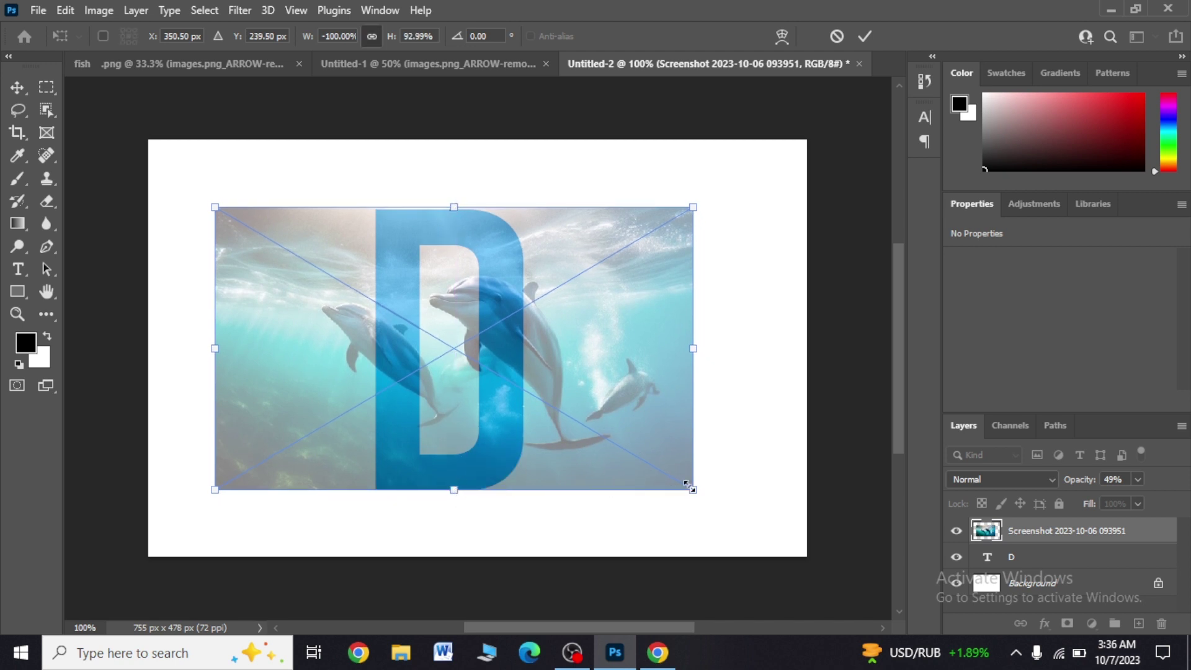
left_click_drag(693, 488, 674, 489)
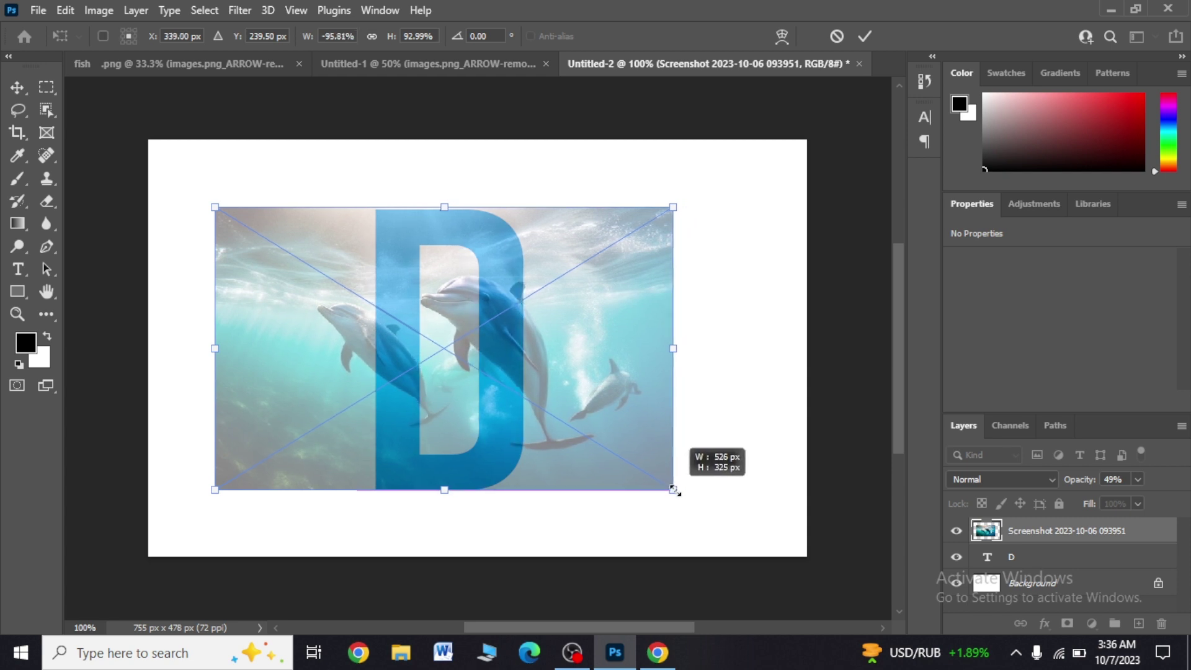
left_click_drag(609, 418, 616, 417)
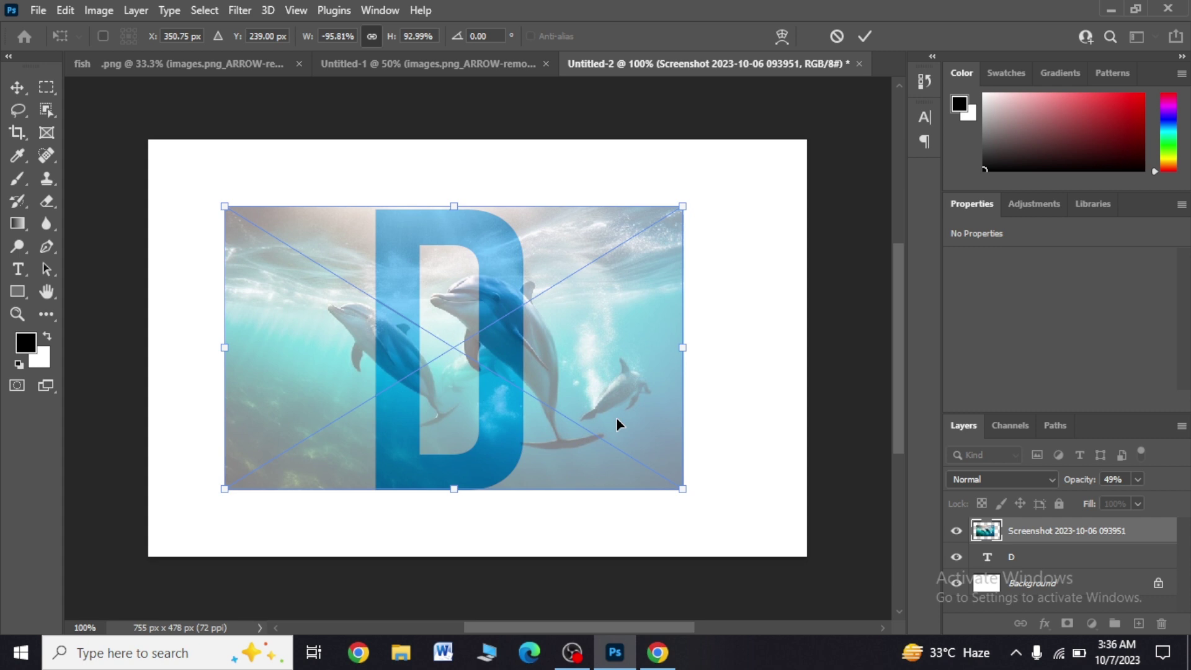
key("Left")
key("Left")
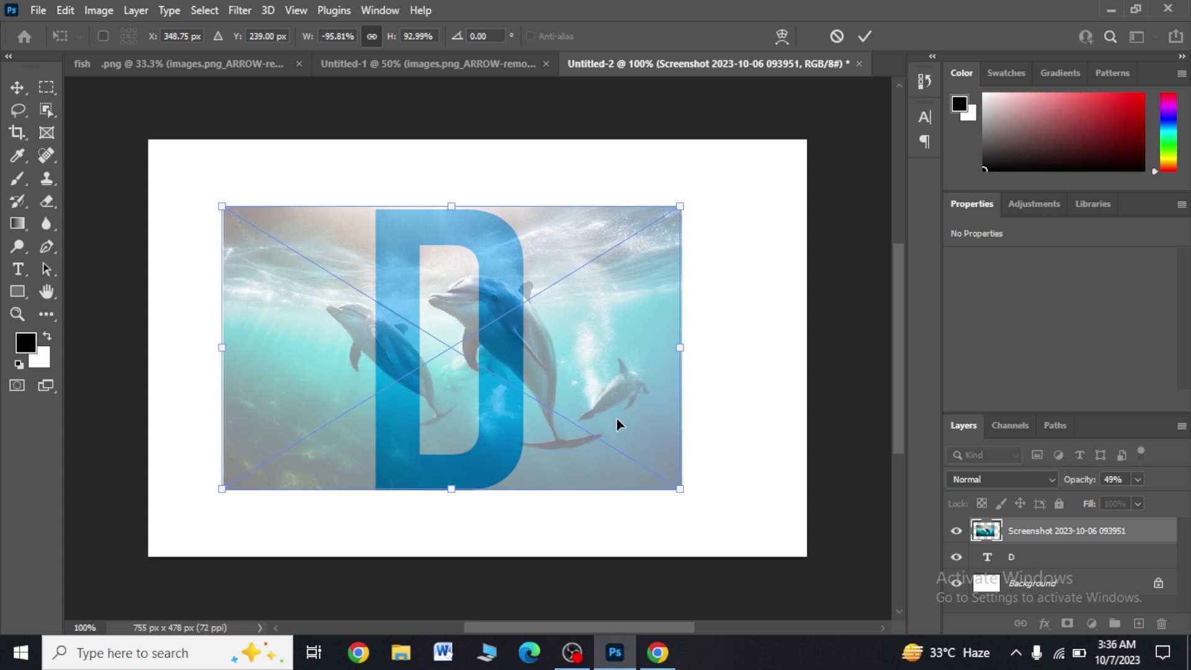
key("Left")
key("Left")
key("Left")
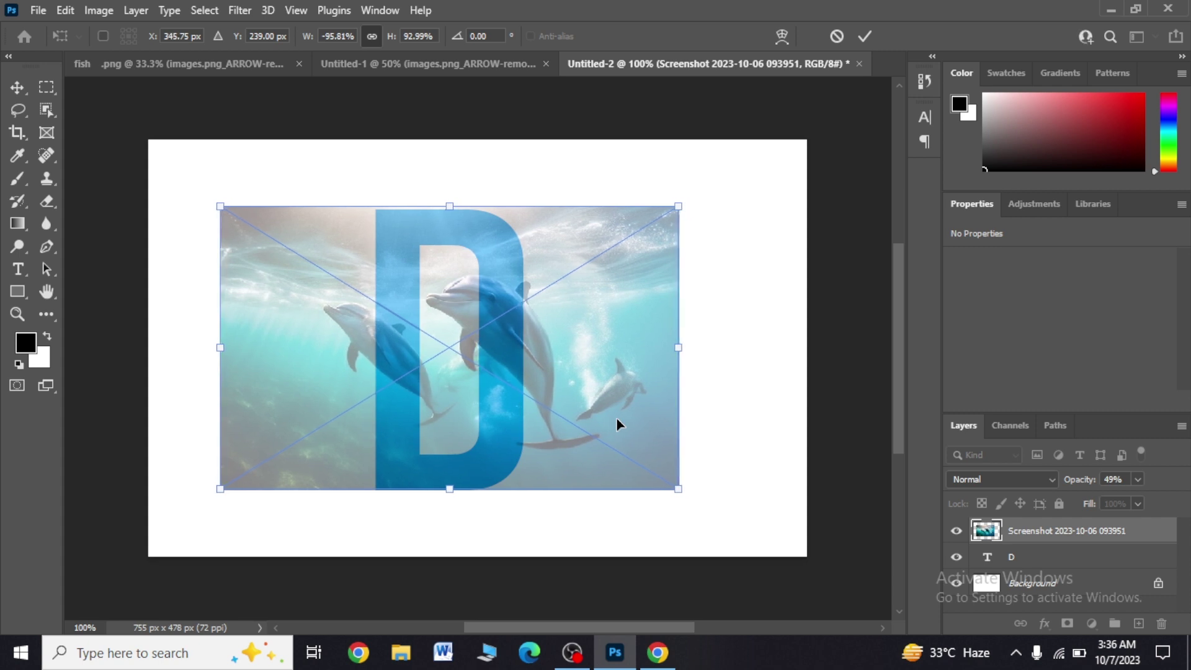
key("Return")
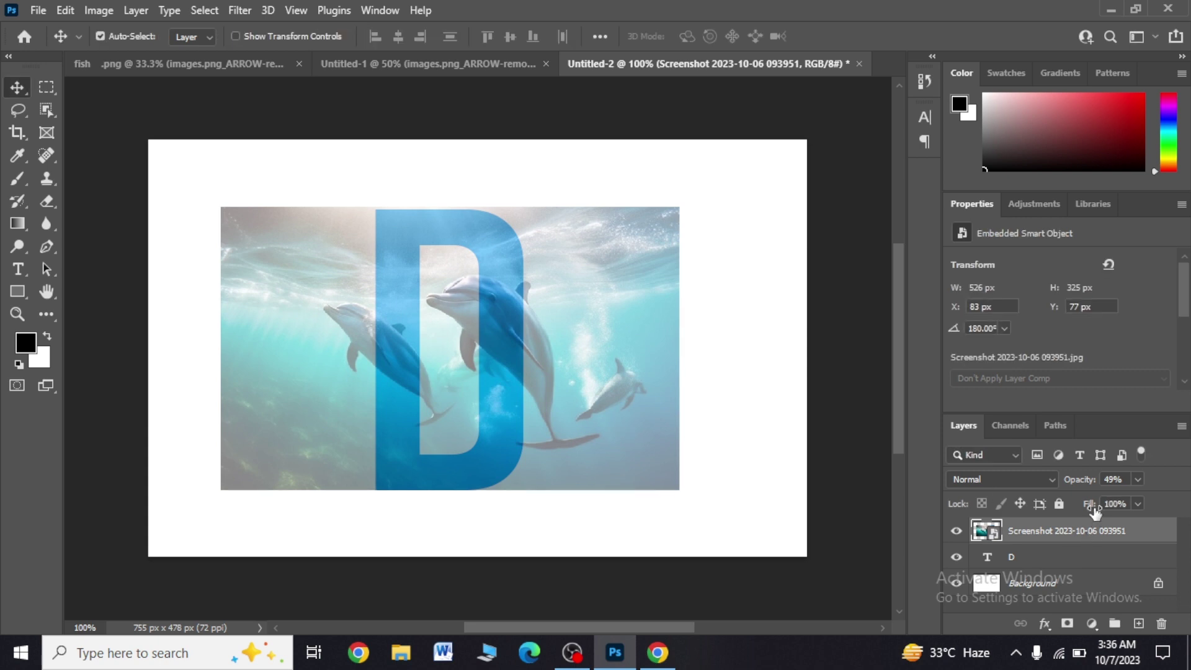
Set the dolphin photo layer's opacity to 90%
left_click(1113, 478)
type("90")
key("Return")
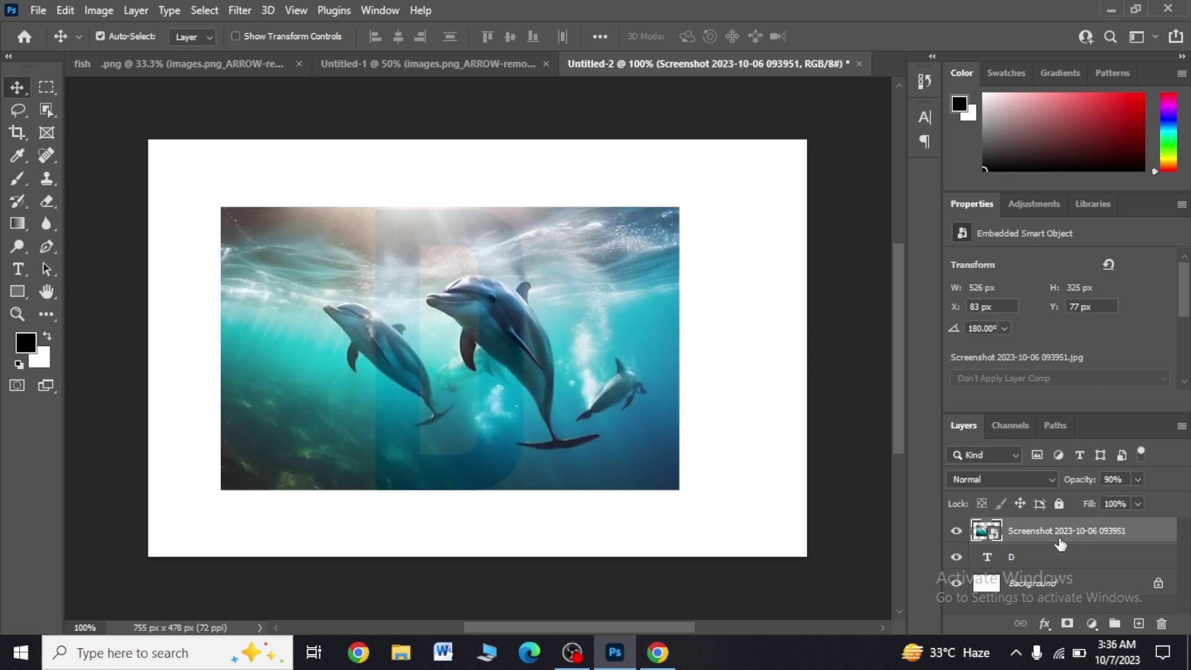
Clip the photo into the letter D, then duplicate it and add a layer mask to the copy
right_click(1060, 530)
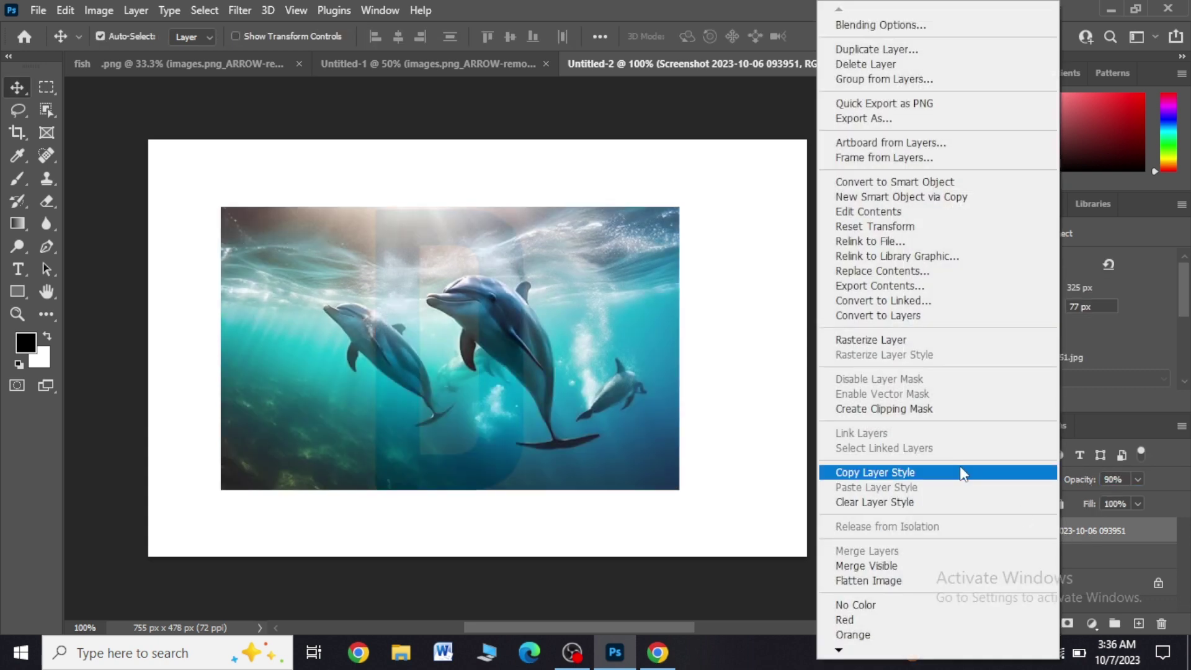
left_click(928, 408)
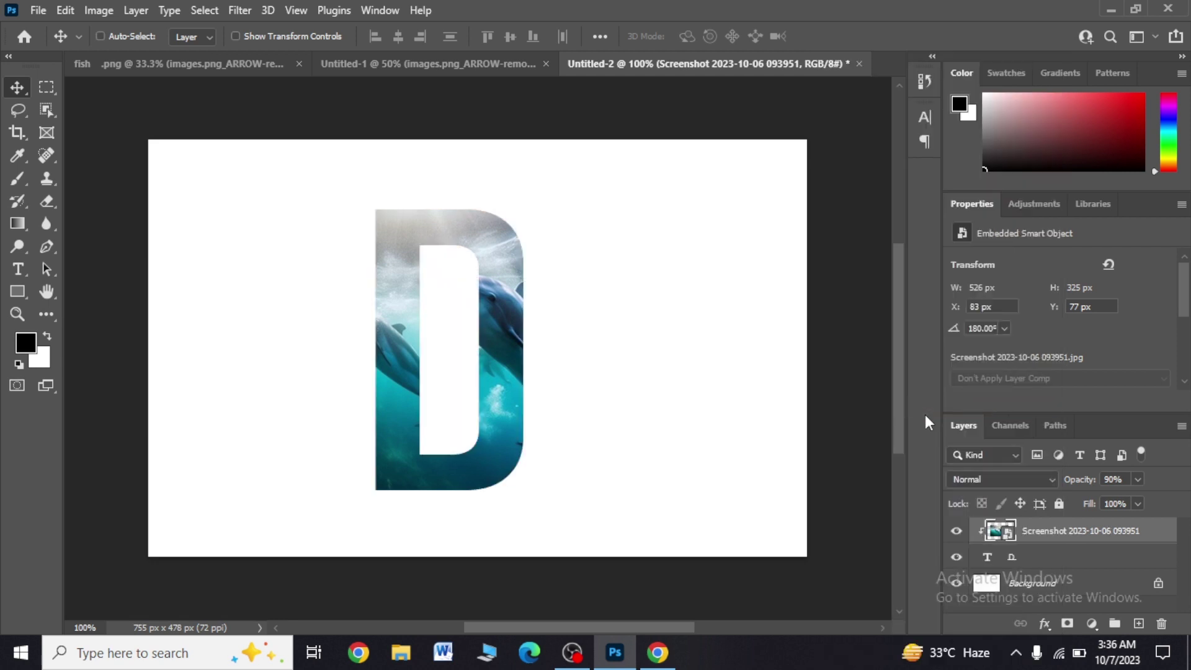
key("ctrl+j")
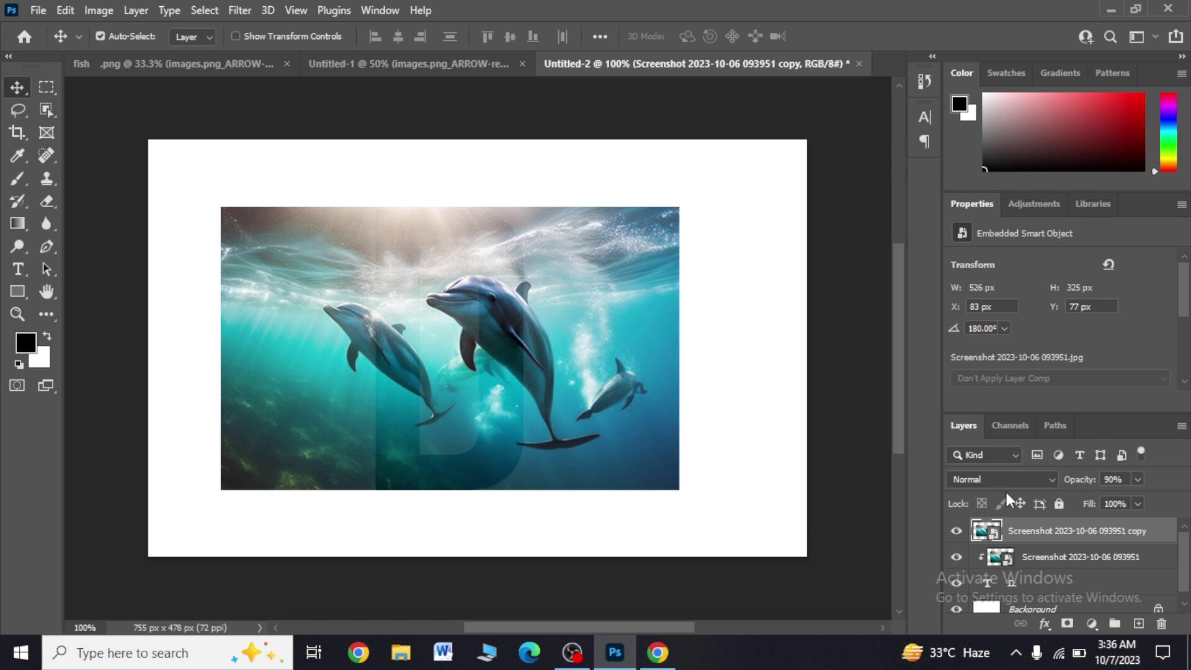
left_click(1066, 623)
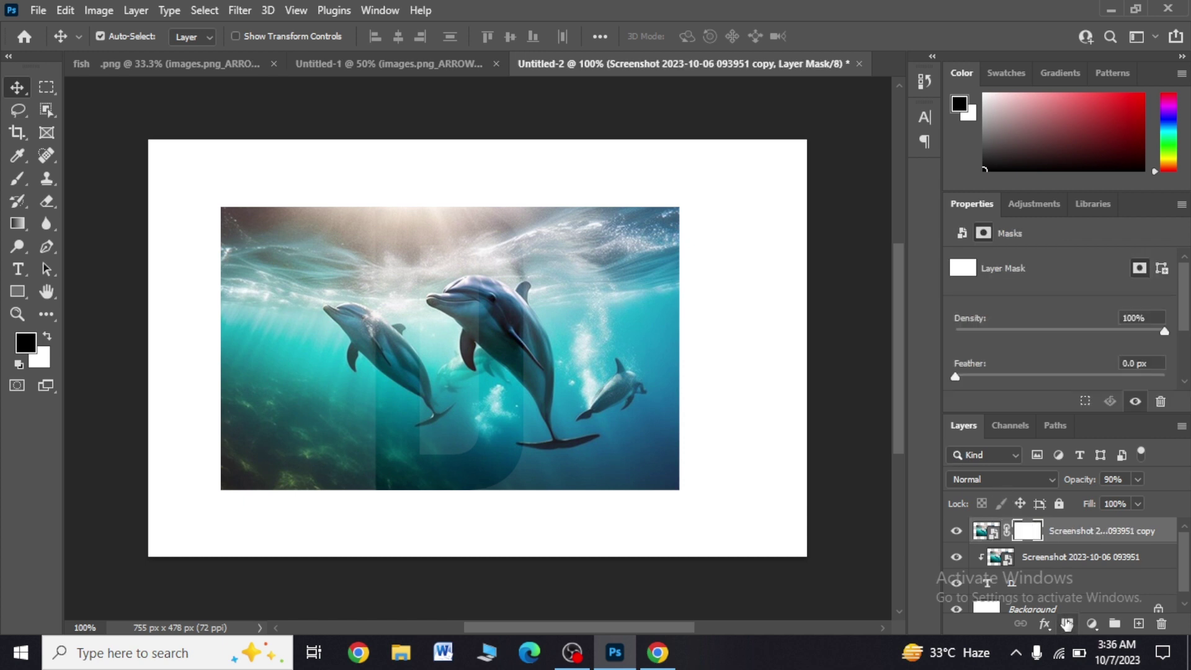
Undo the blank mask on the photo copy and select the dolphins with Select > Subject
key("ctrl+z")
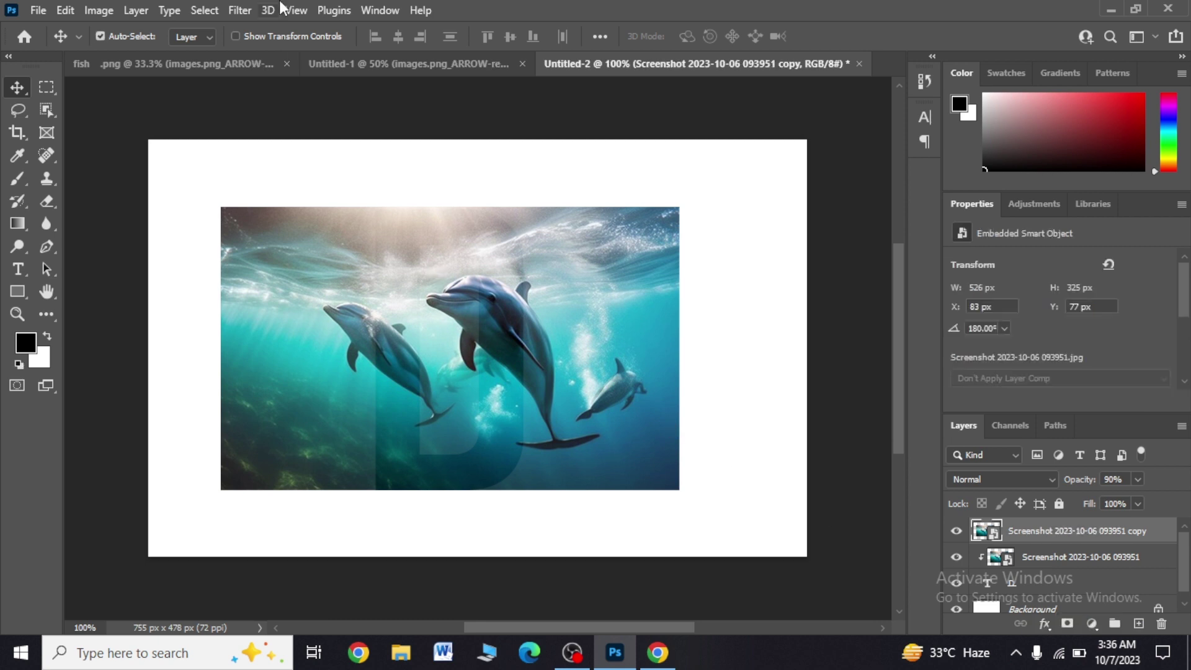
left_click(204, 10)
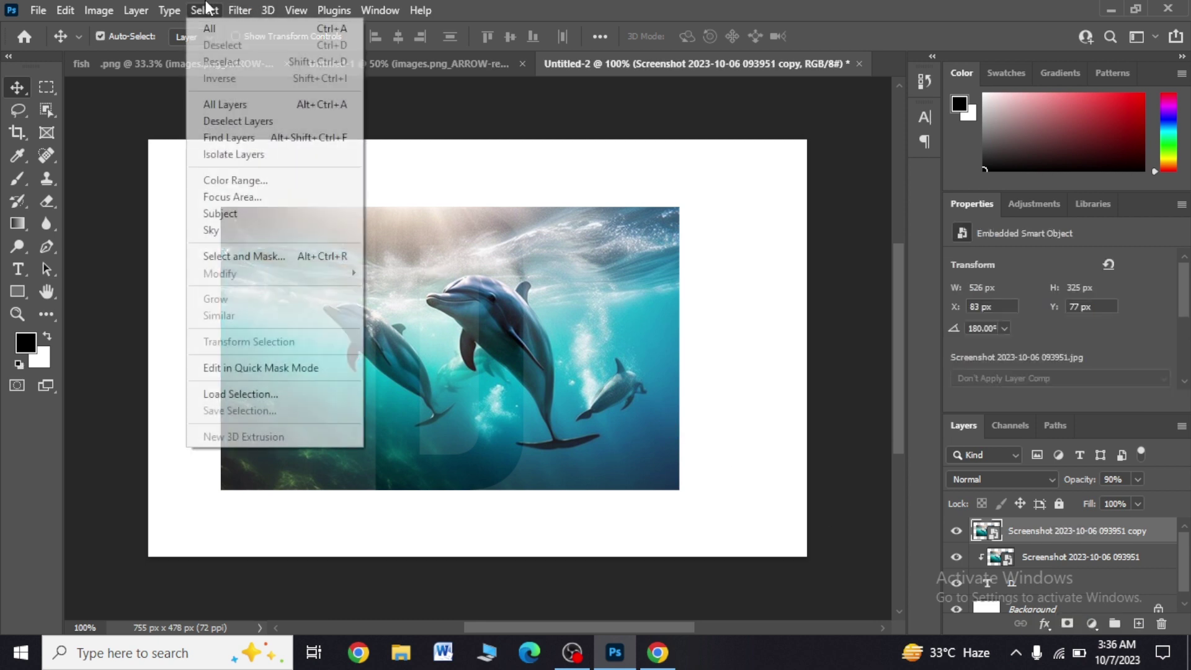
left_click(250, 214)
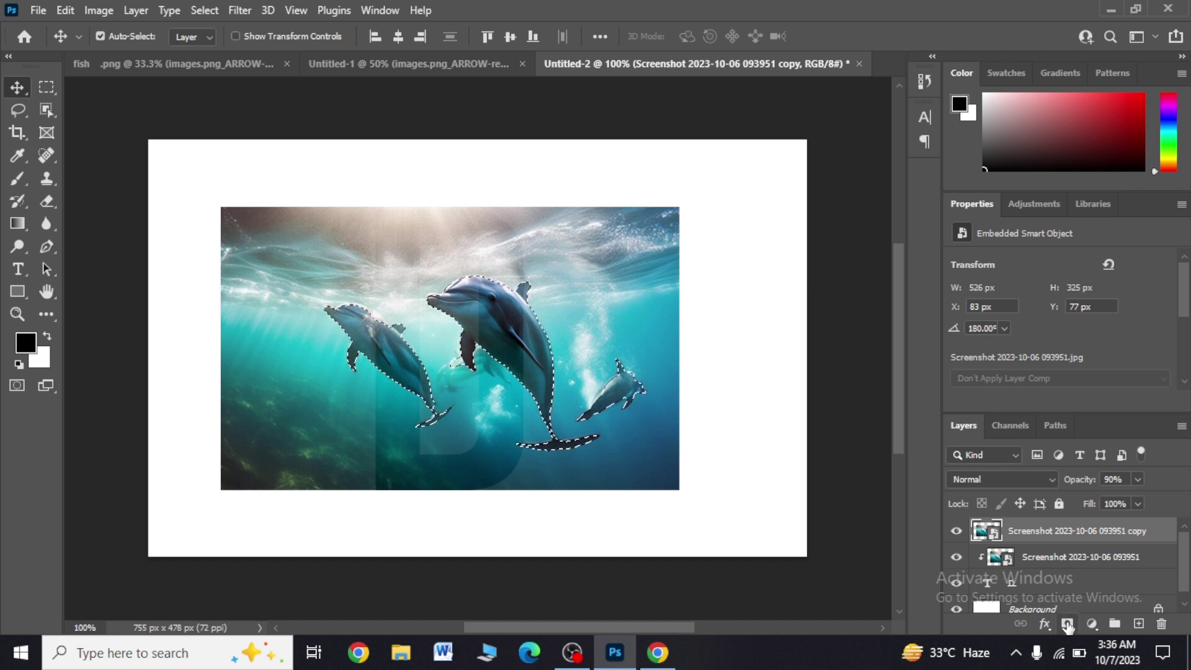
Mask the photo copy to the selected dolphins and paint out the small right-hand dolphin in black
left_click(1067, 625)
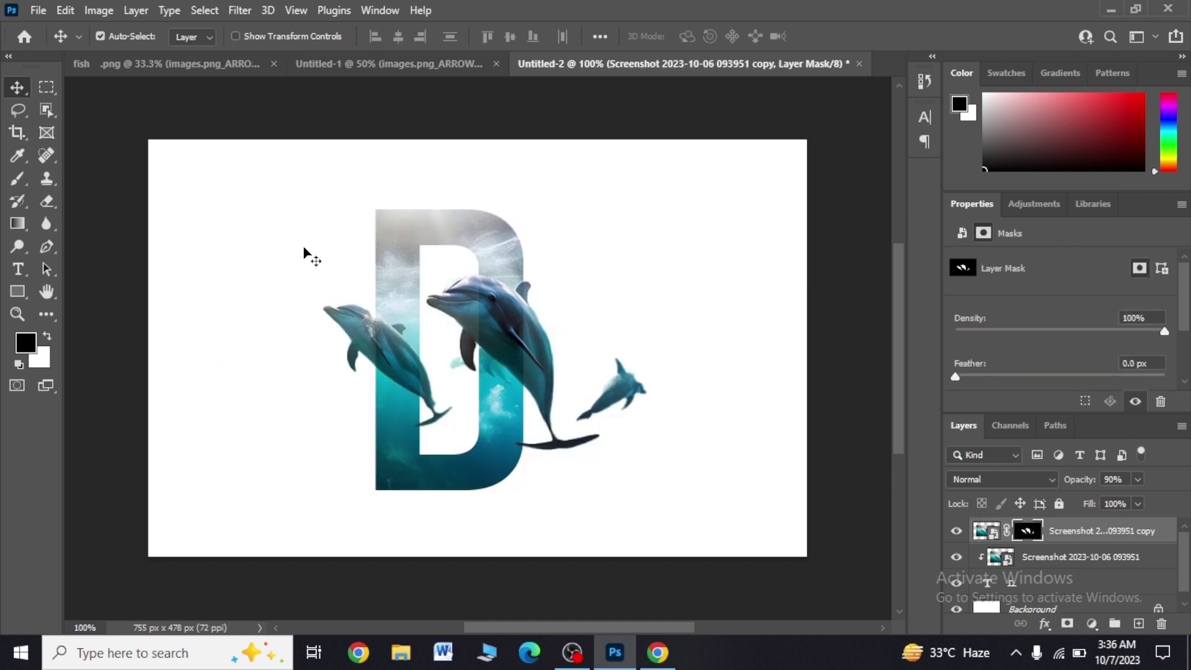
key("ctrl+plus")
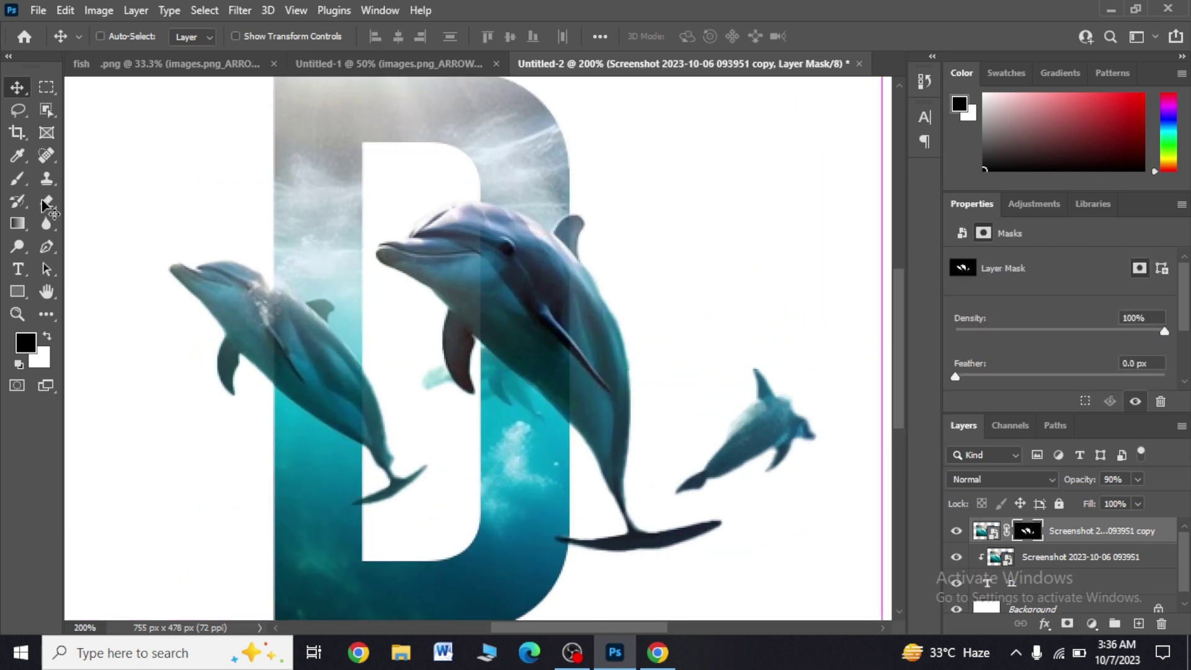
left_click(20, 180)
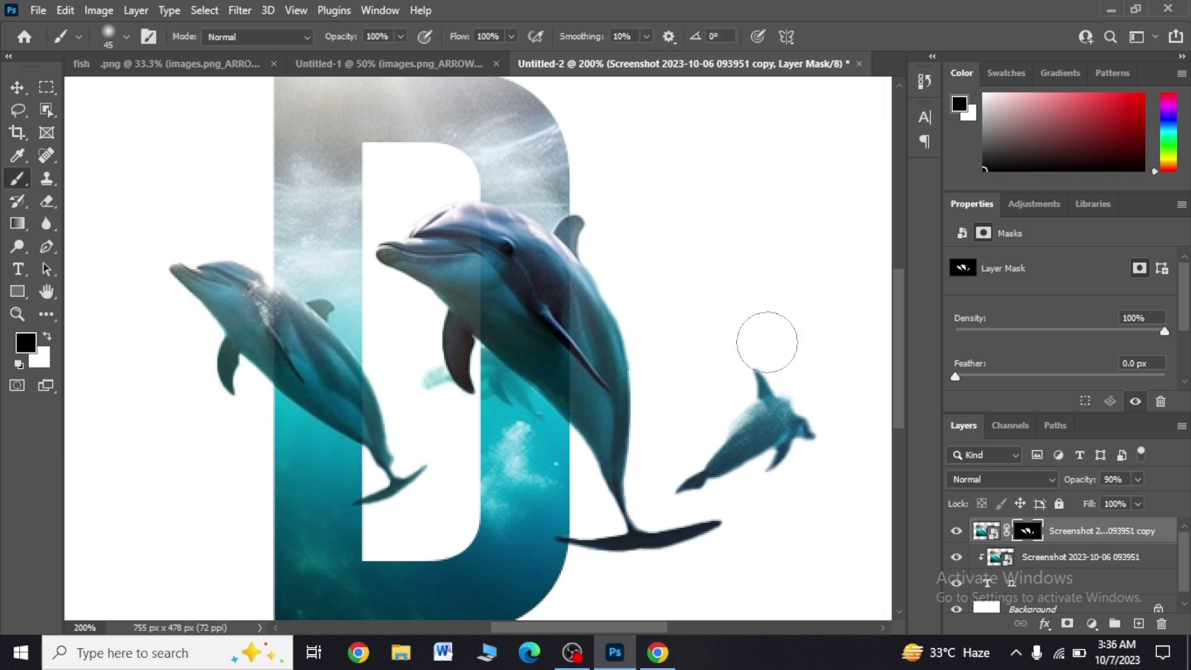
left_click_drag(896, 368, 899, 382)
mouse_move(788, 408)
left_mouse_down()
mouse_move(820, 444)
mouse_move(773, 348)
mouse_move(686, 468)
mouse_move(614, 499)
mouse_move(681, 523)
left_mouse_up()
Paint out the stray tail tip, body, fin and streaks with a resized brush, then zoom out
key("bracketright")
key("bracketright")
key("bracketright")
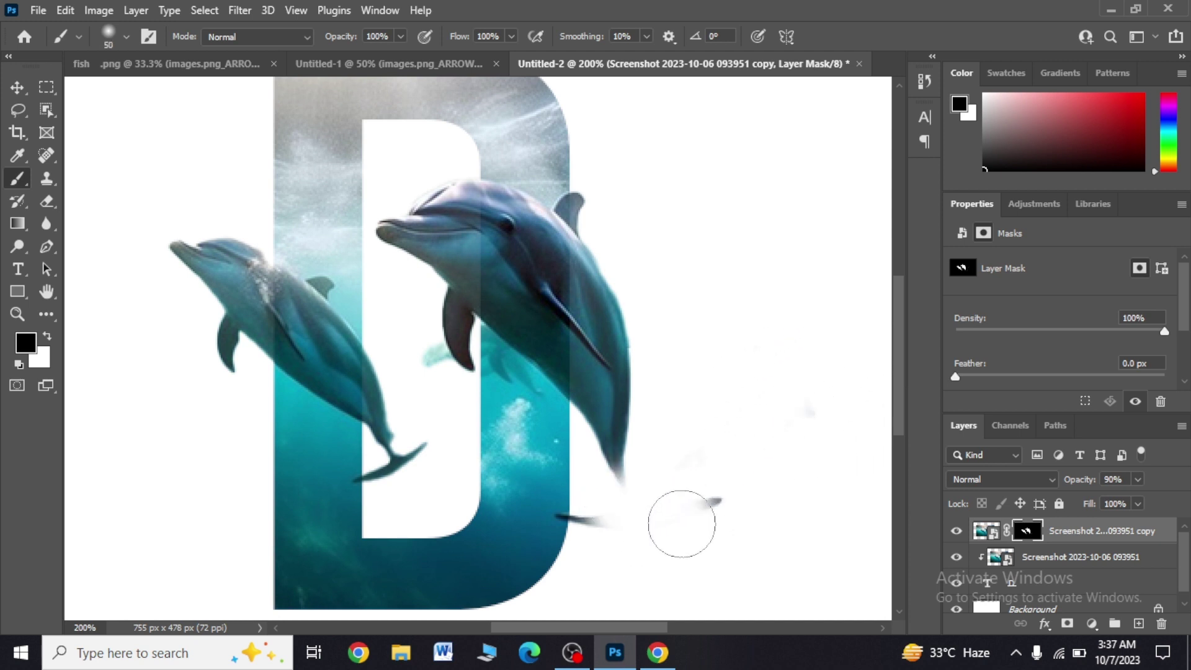
mouse_move(608, 506)
left_mouse_down()
mouse_move(585, 492)
mouse_move(753, 502)
left_mouse_up()
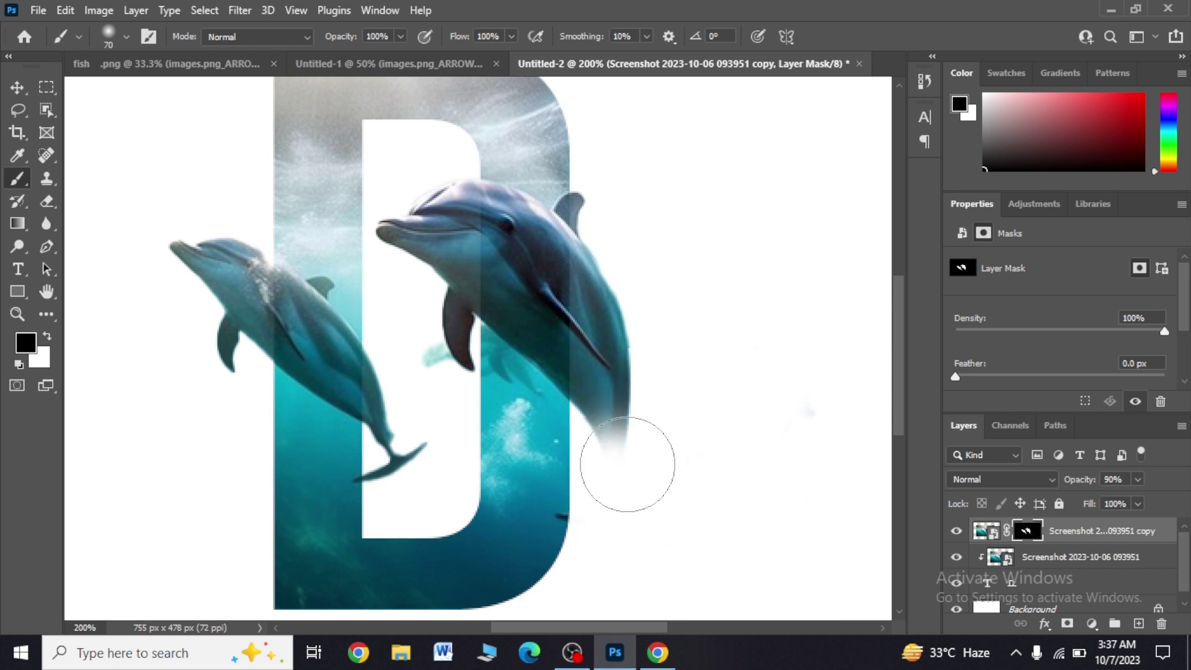
mouse_move(627, 468)
left_mouse_down()
mouse_move(590, 311)
mouse_move(606, 192)
mouse_move(627, 332)
left_mouse_up()
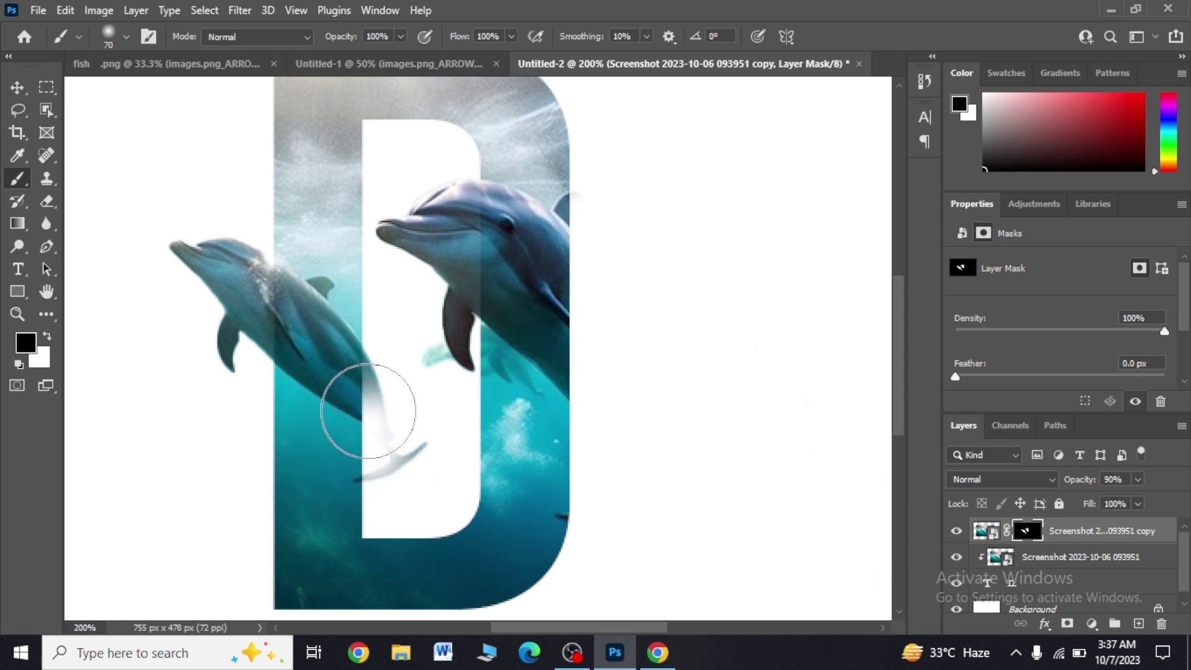
mouse_move(372, 387)
left_mouse_down()
mouse_move(391, 471)
mouse_move(404, 457)
left_mouse_up()
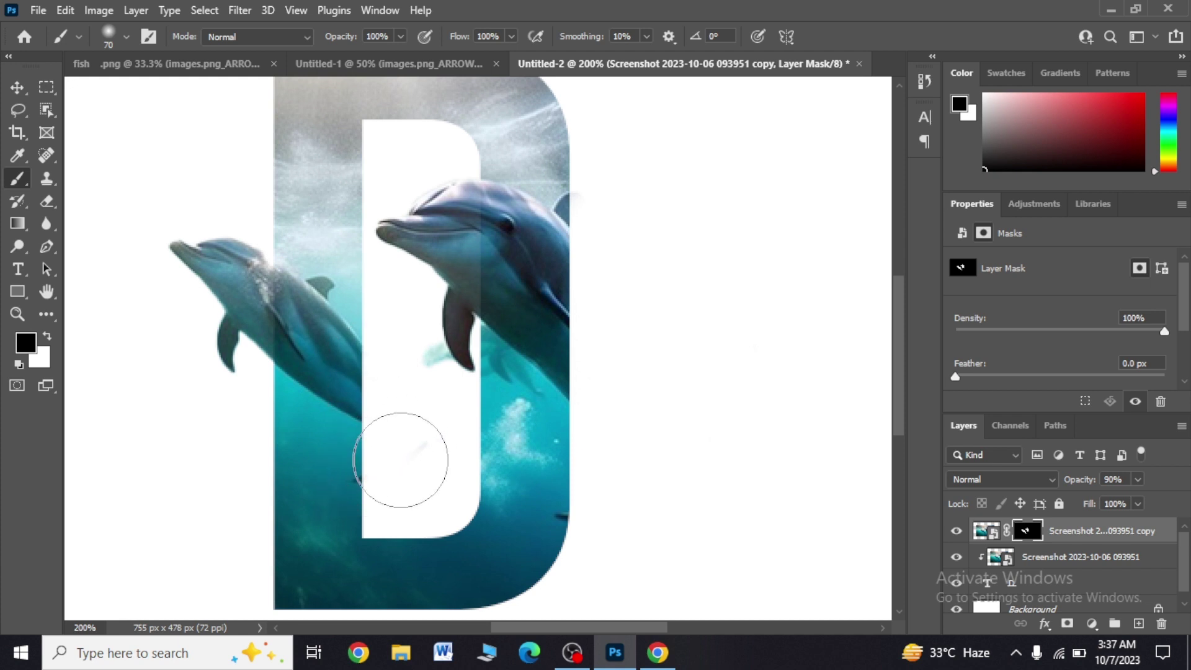
key("bracketleft")
key("bracketleft")
key("bracketleft")
key("bracketleft")
key("bracketleft")
key("bracketleft")
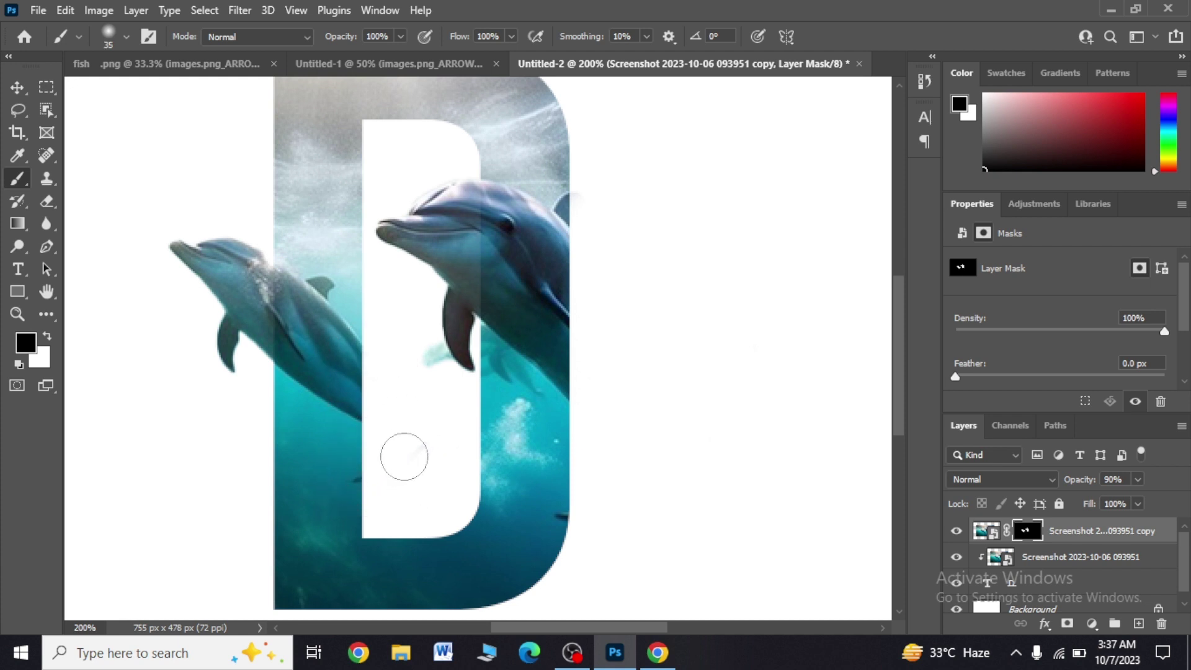
key("bracketleft")
left_click_drag(430, 364, 428, 355)
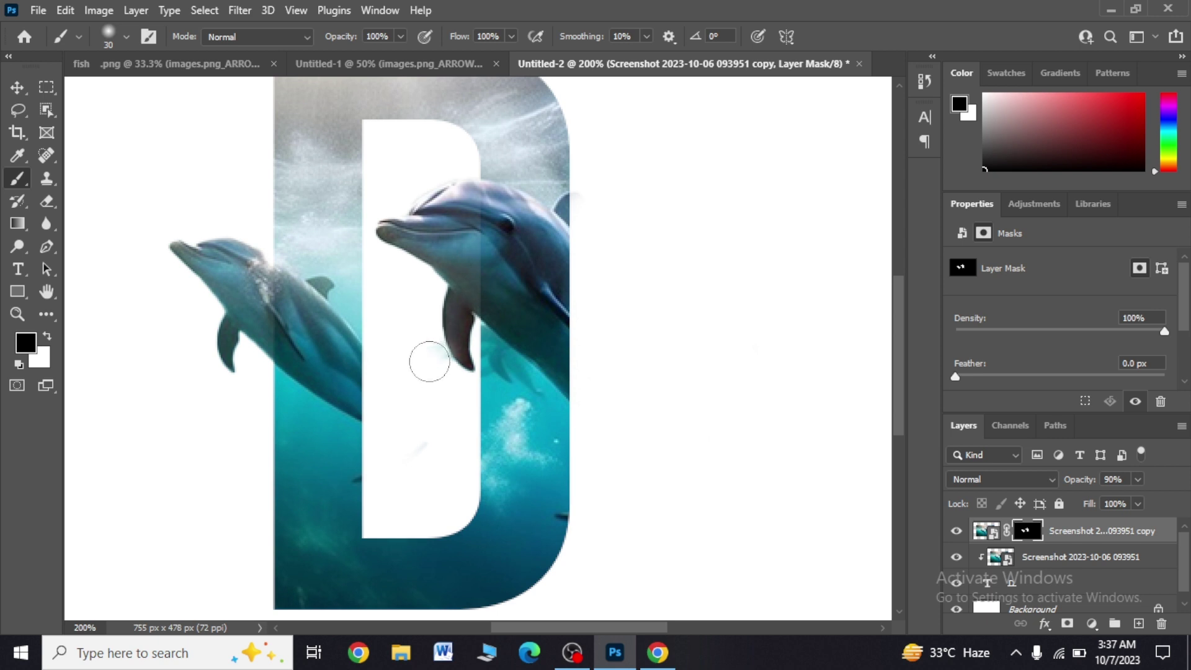
key("ctrl+minus")
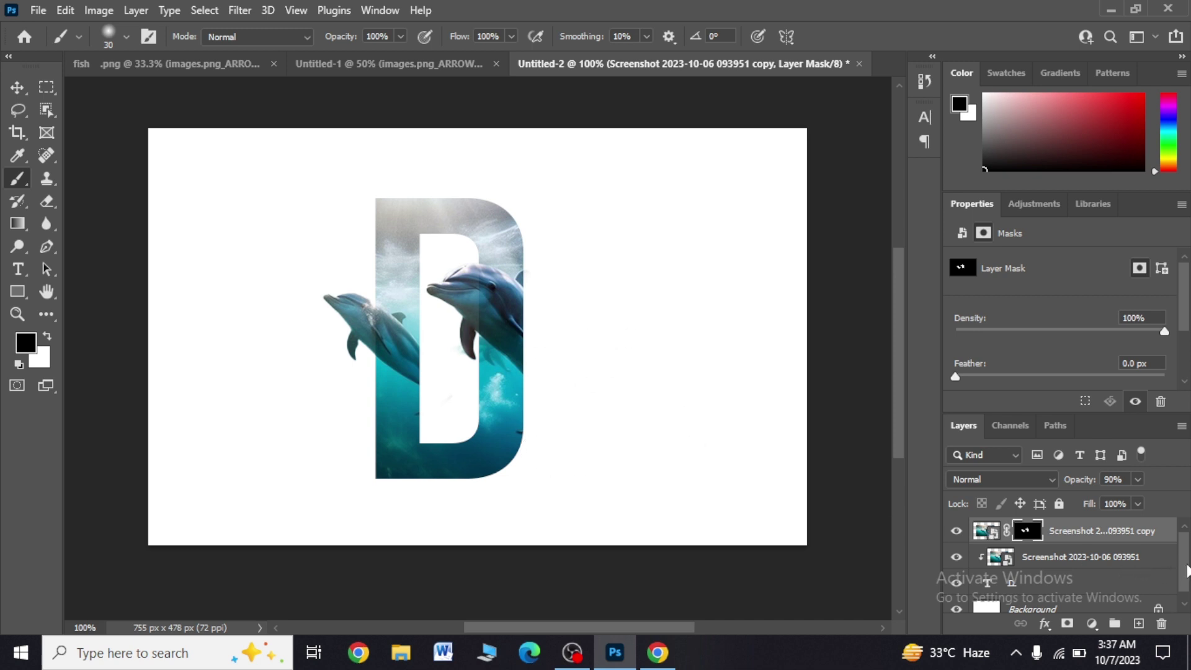
left_click_drag(1187, 569, 1186, 591)
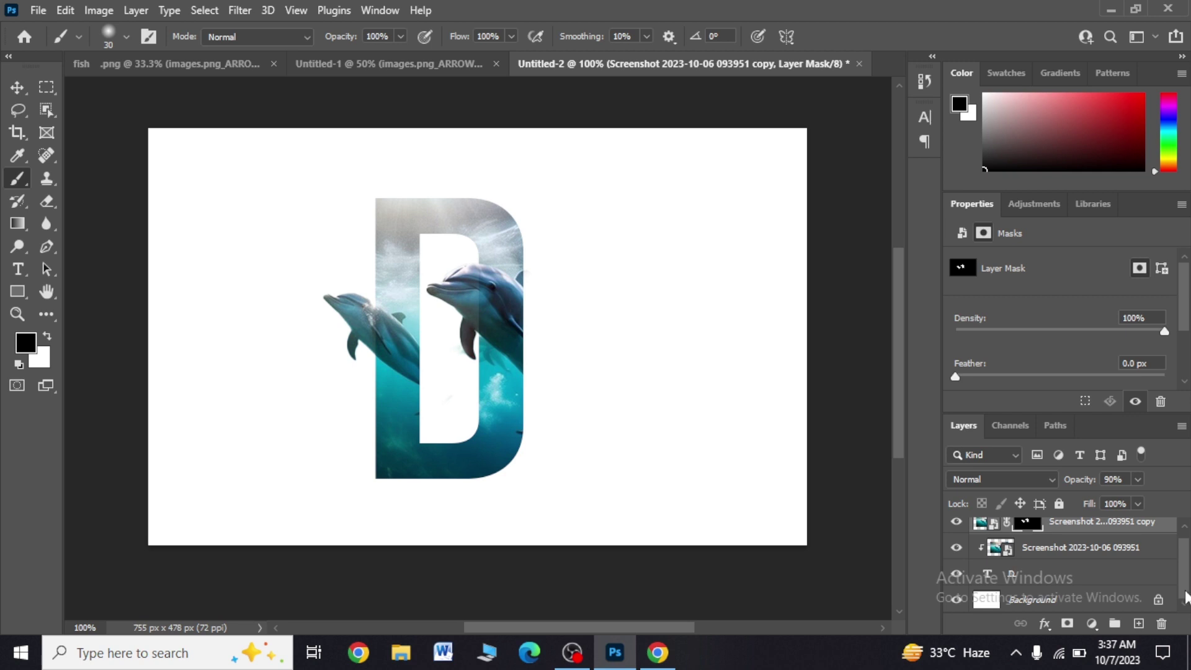
Enable a 2 px inside Stroke in the D text layer's Blending Options
left_click(1101, 583)
right_click(1099, 581)
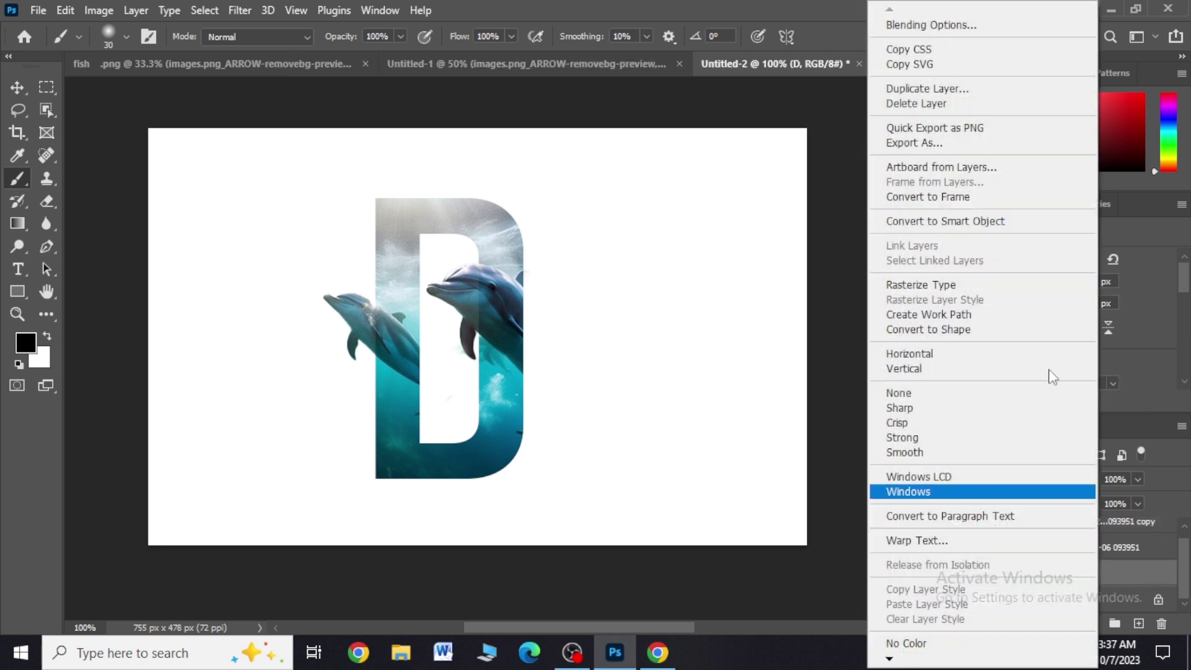
left_click(965, 27)
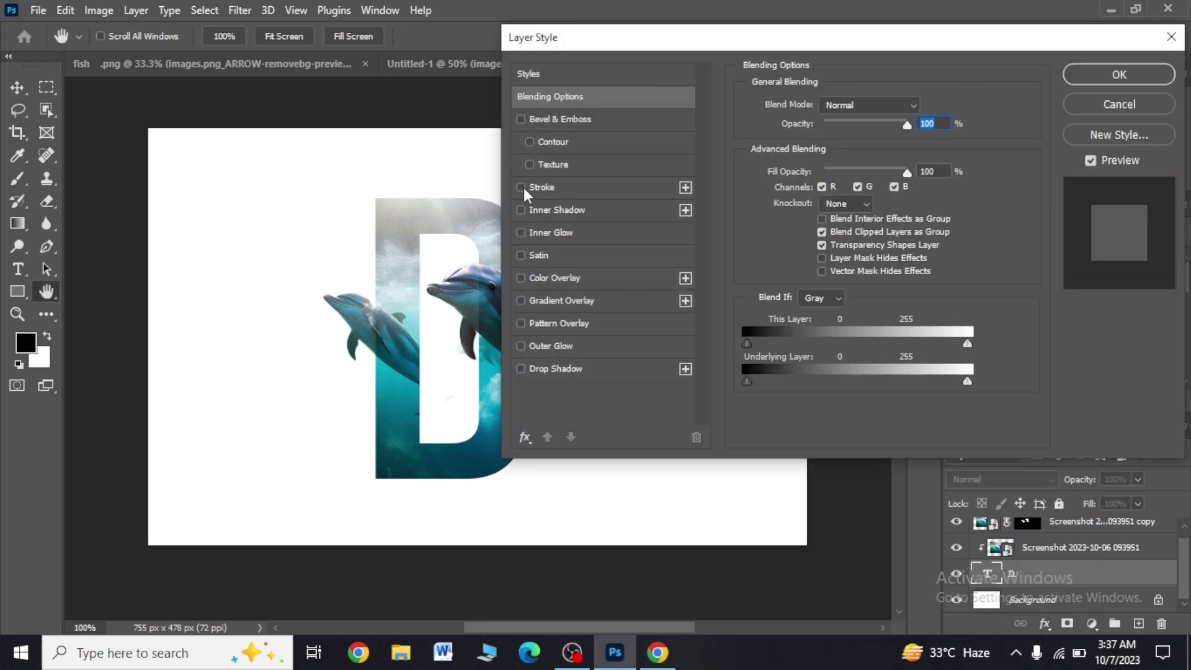
left_click(521, 187)
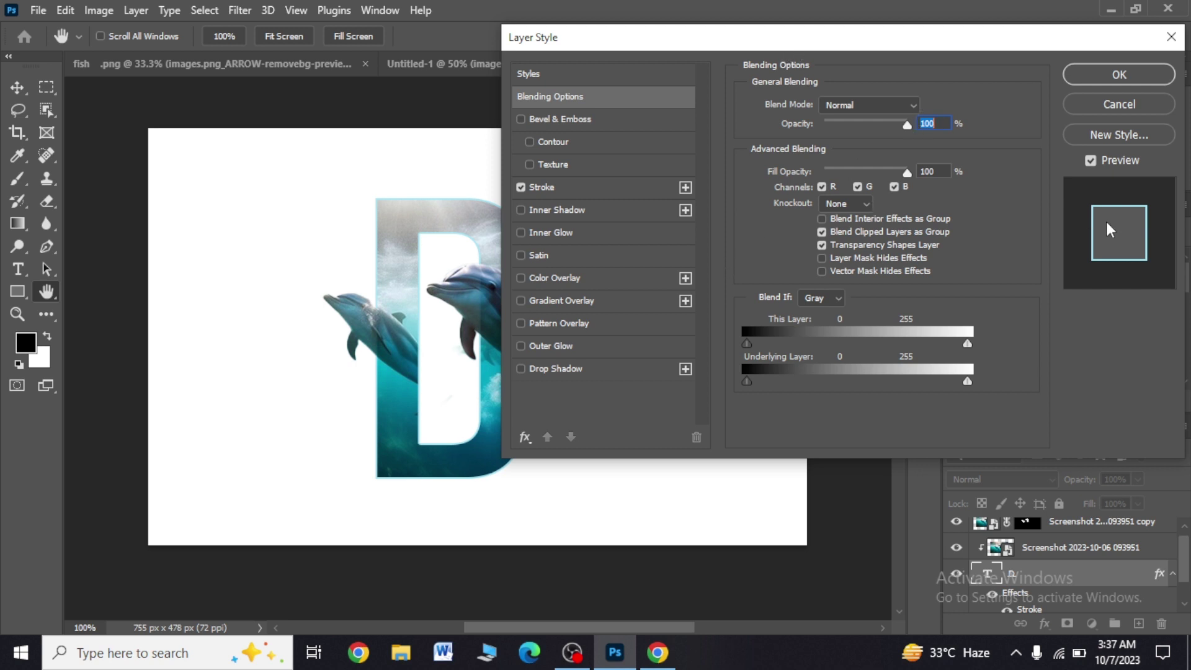
left_click(541, 191)
Set the stroke colour to cyan #2cb6db
left_click(784, 231)
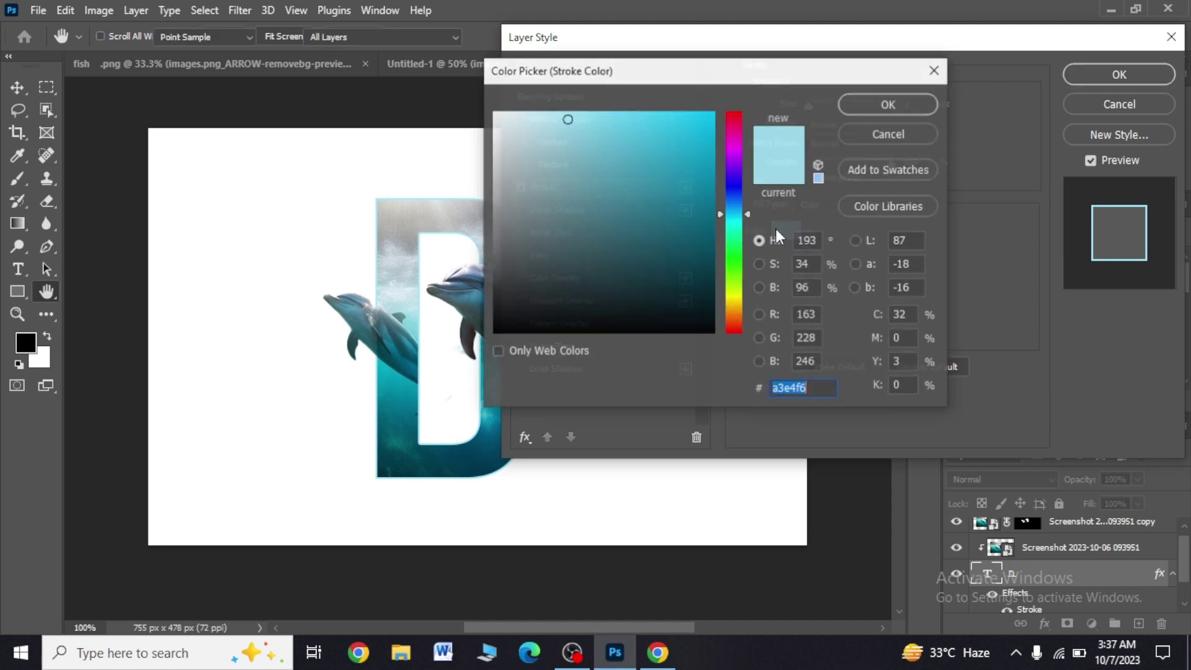
left_click(595, 133)
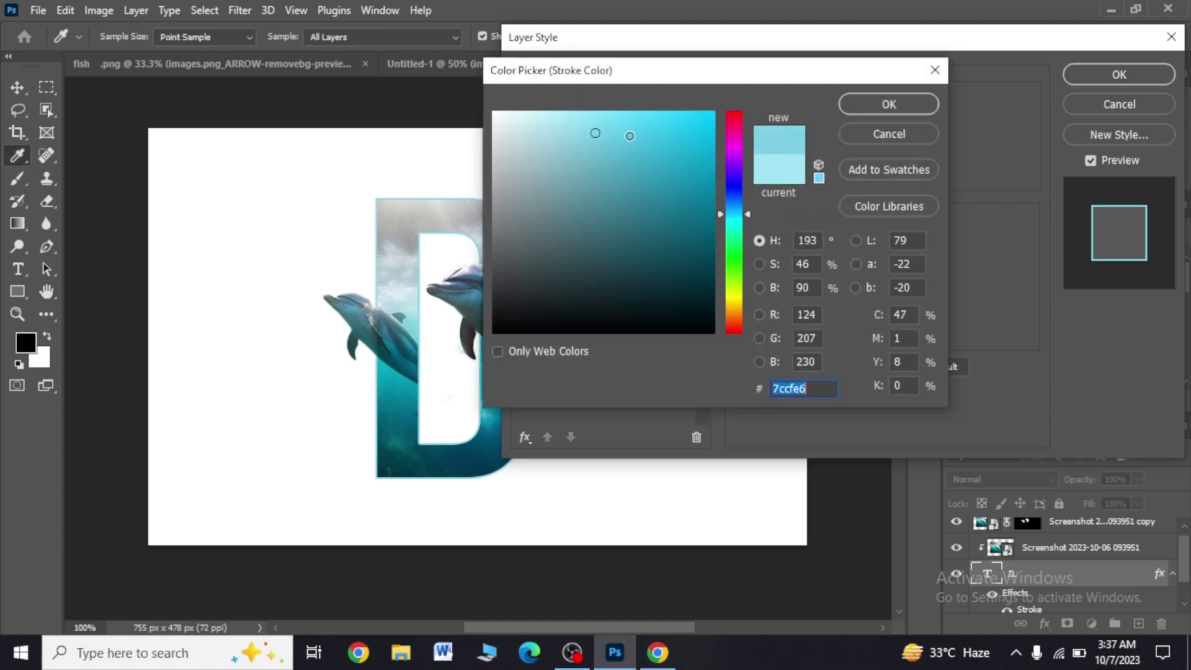
left_click(627, 135)
left_click(630, 136)
left_click(670, 142)
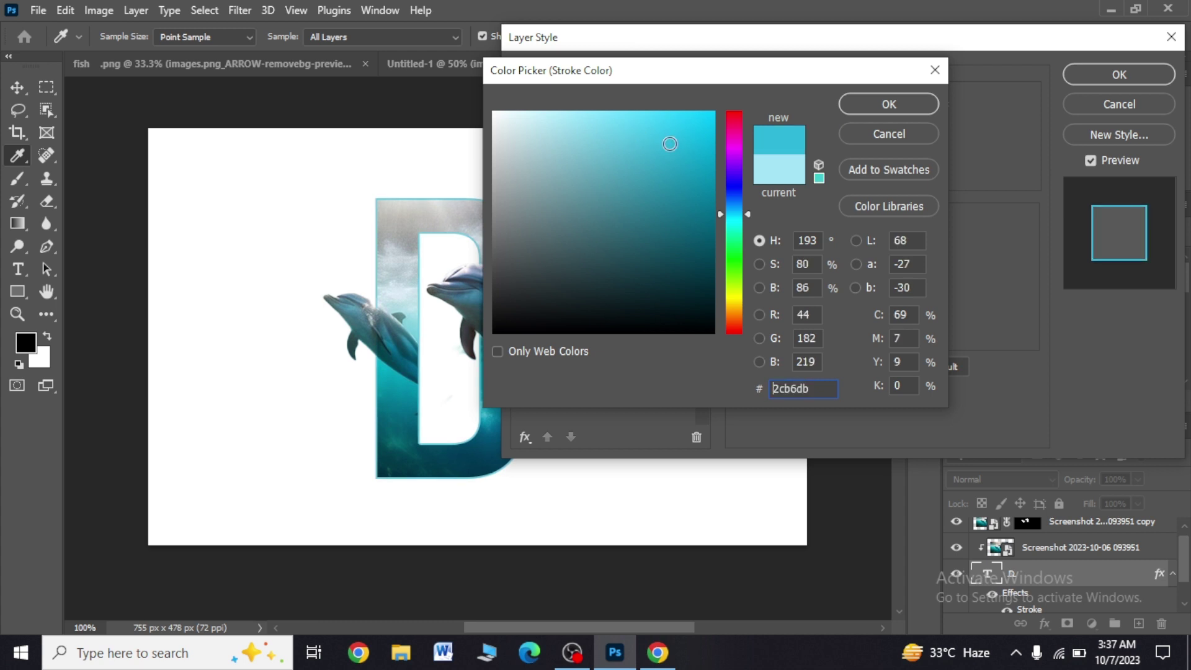
left_click(875, 103)
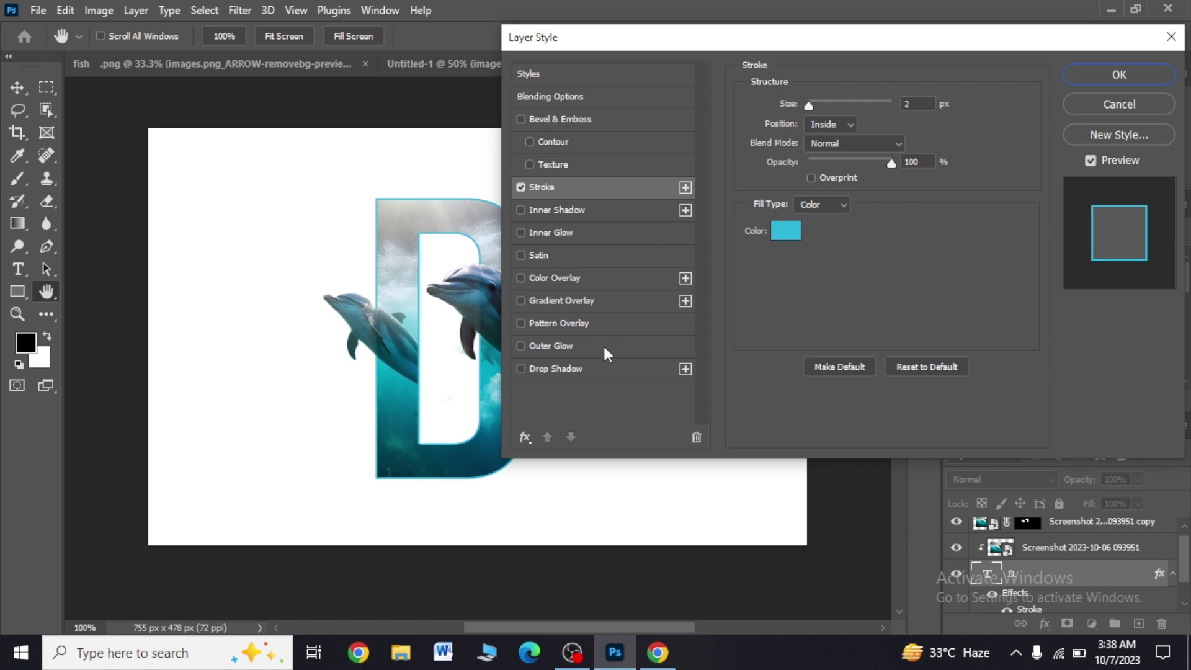
Add a black Multiply drop shadow (7 px distance, 24% spread, 3 px size) and apply the styles
left_click(590, 367)
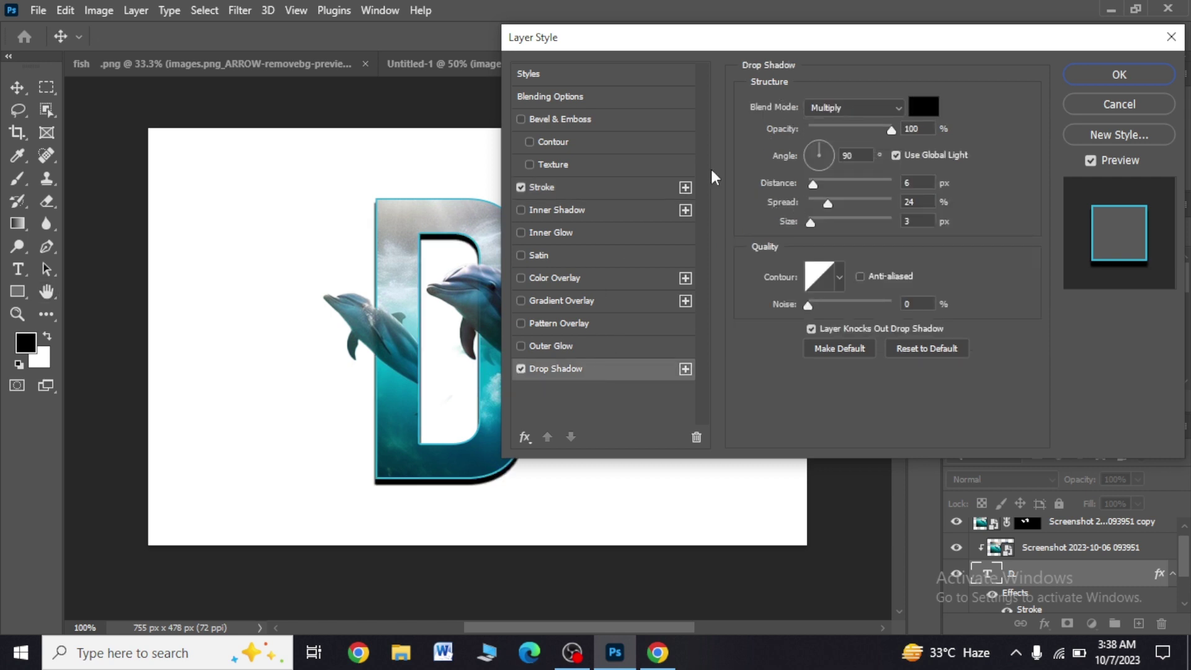
left_click(893, 108)
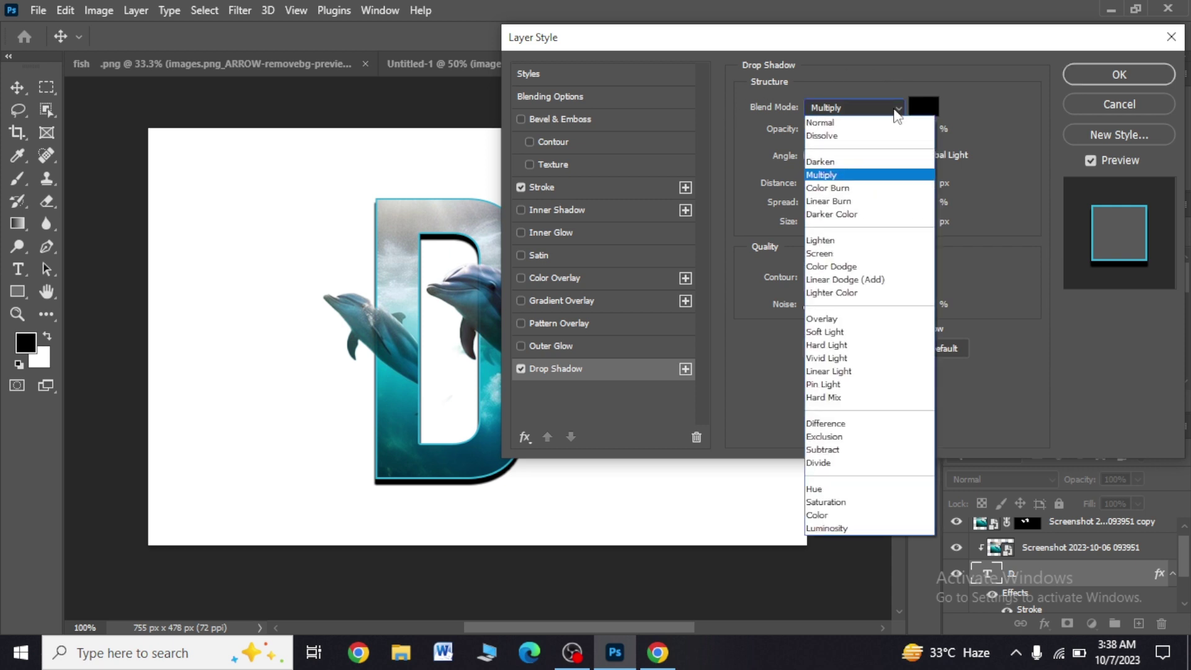
left_click(877, 118)
left_click(892, 111)
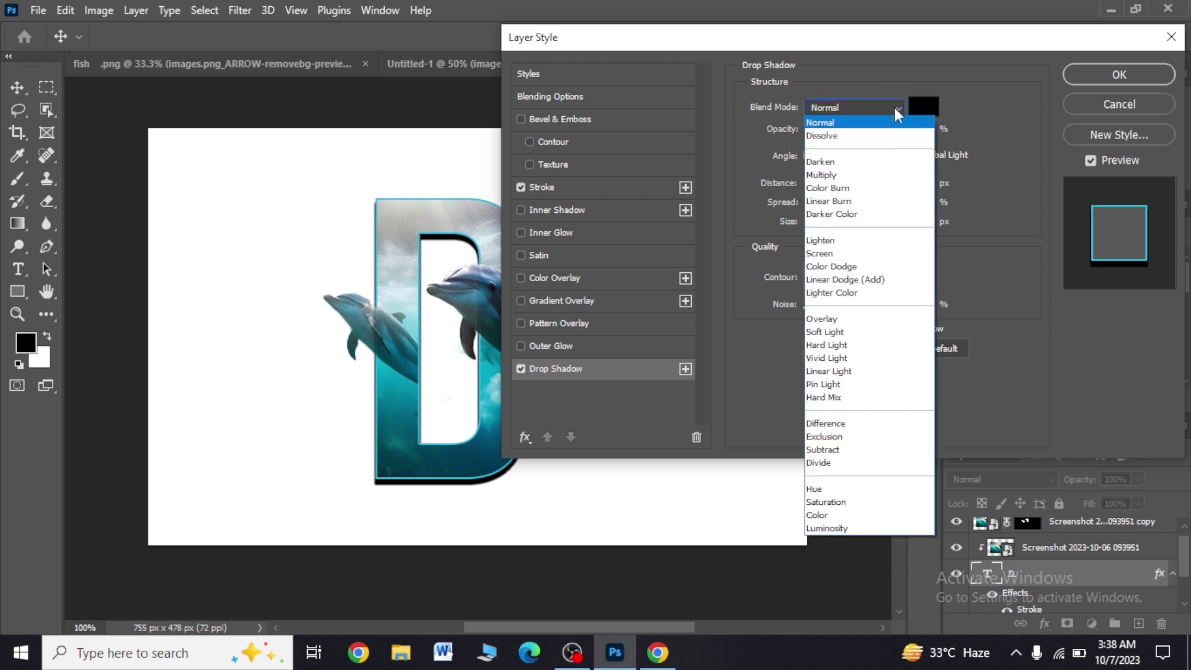
left_click(873, 175)
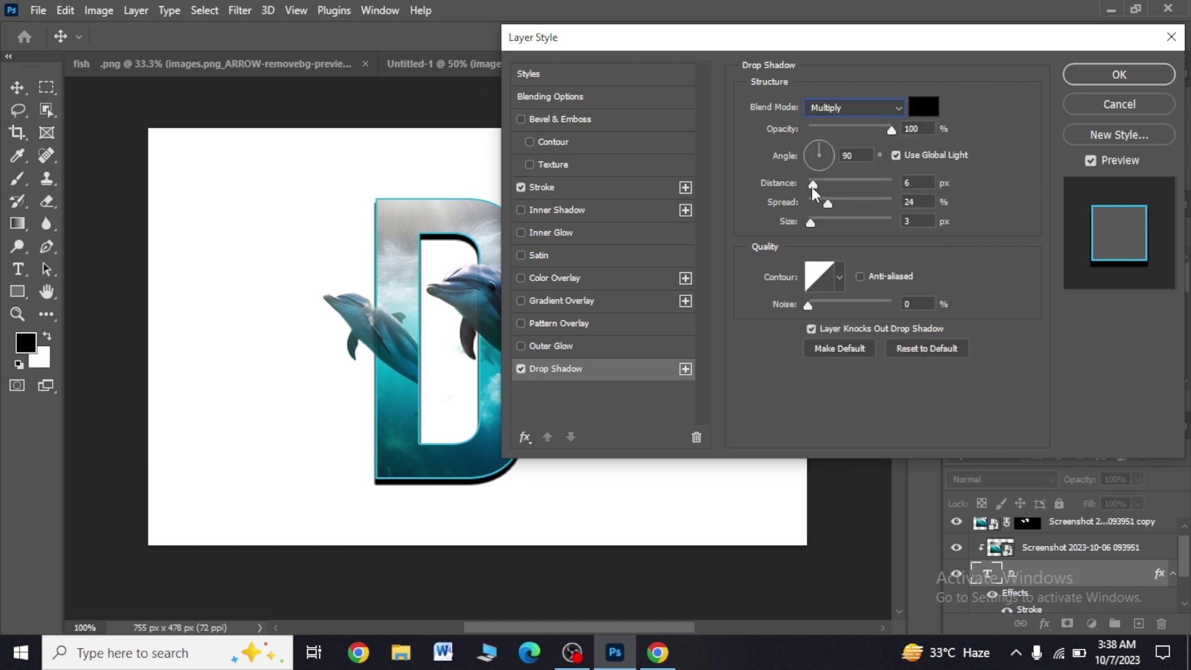
left_click_drag(811, 185, 814, 184)
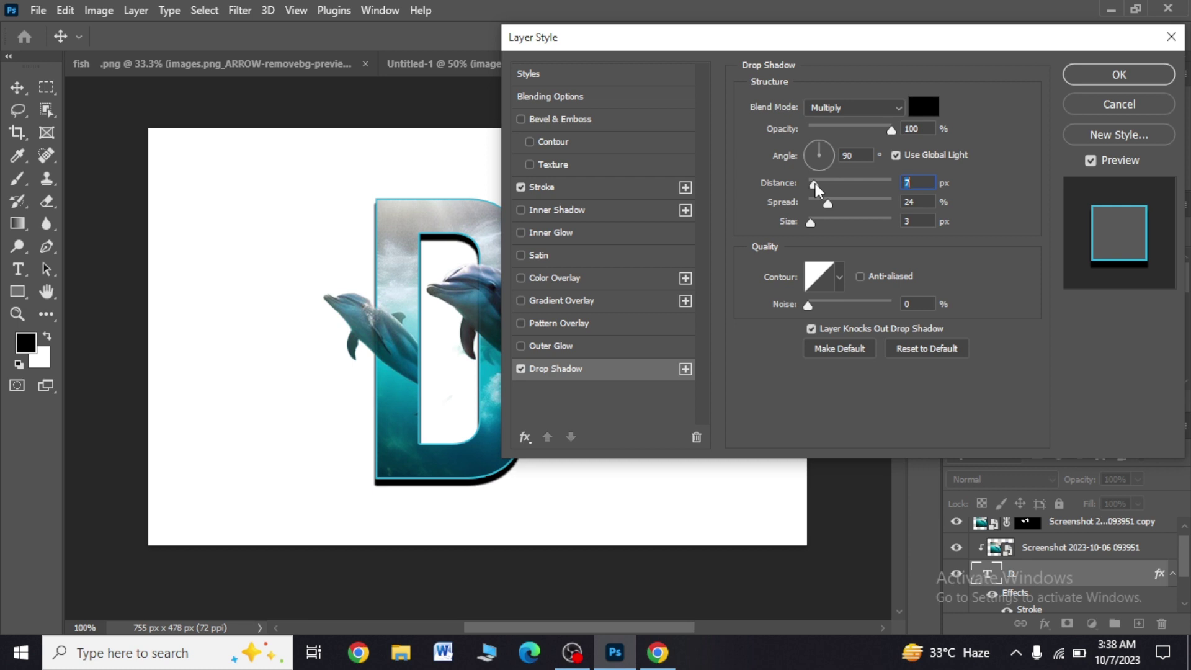
left_click(1116, 75)
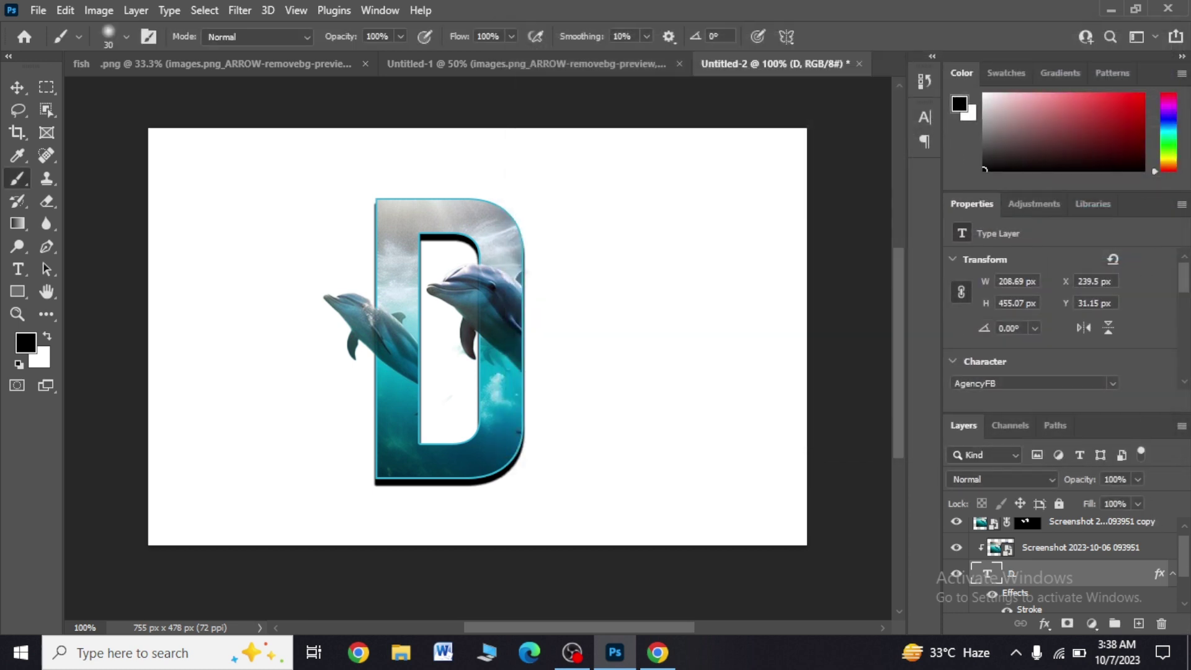
Add a Gradient Fill layer directly above the Background layer
left_click(1184, 604)
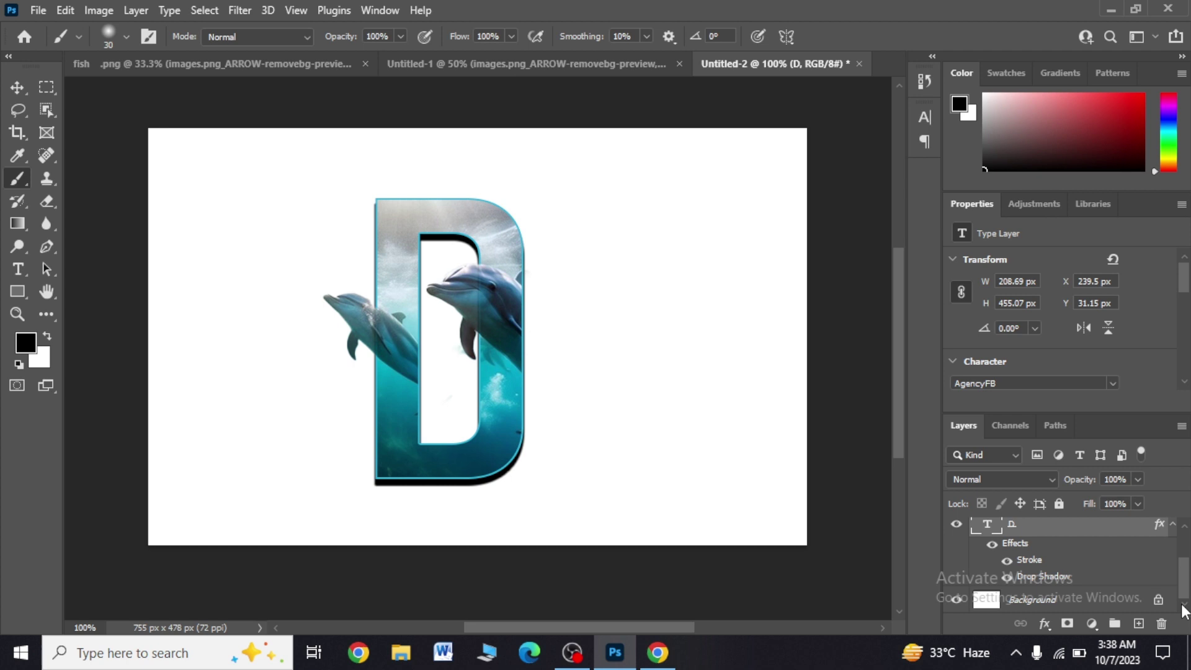
left_click(1104, 599)
left_click(1092, 622)
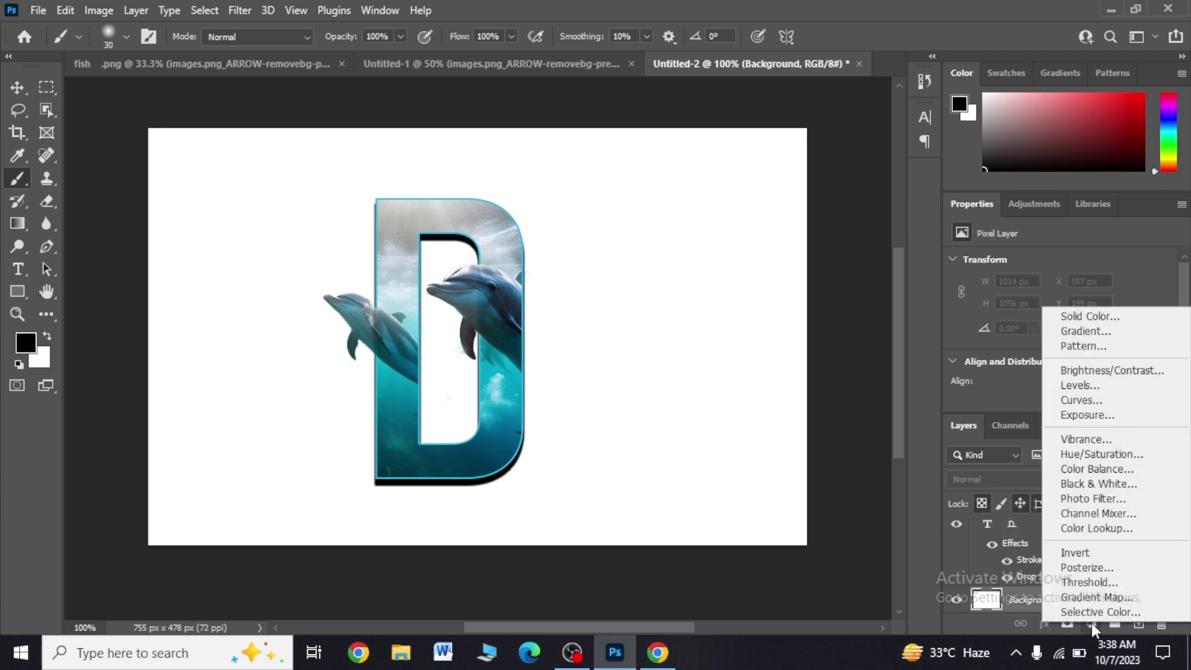
left_click(1084, 327)
Choose the Foreground to Background gradient preset and pick its white end stop for recolouring
left_click(724, 130)
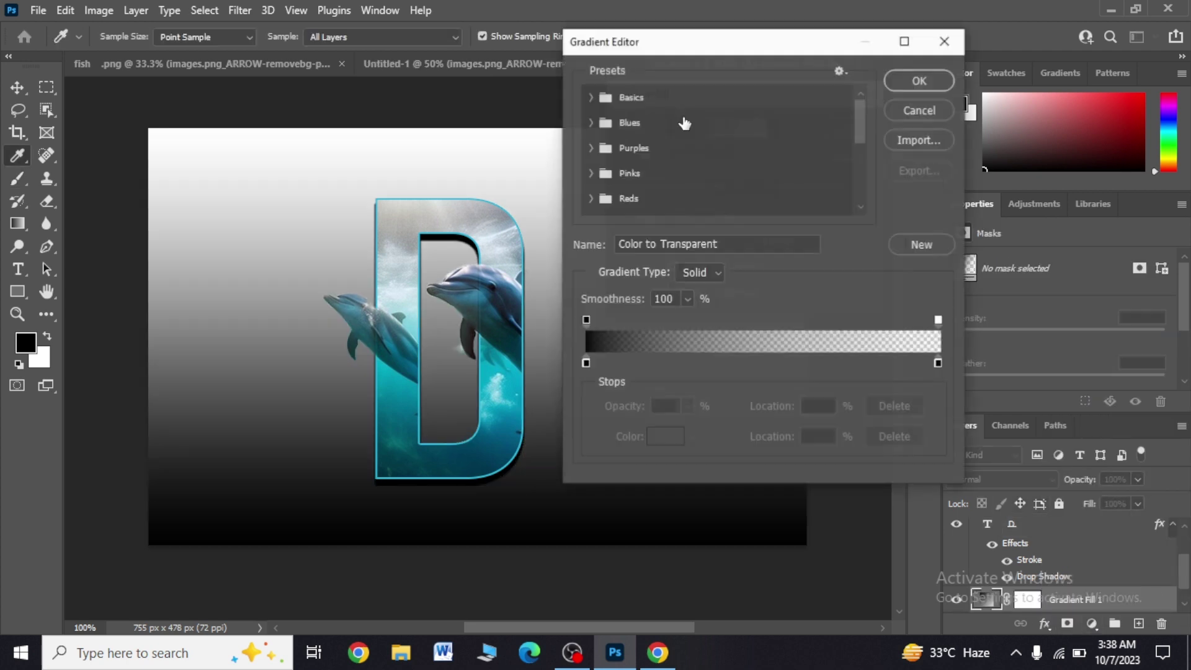
left_click(591, 98)
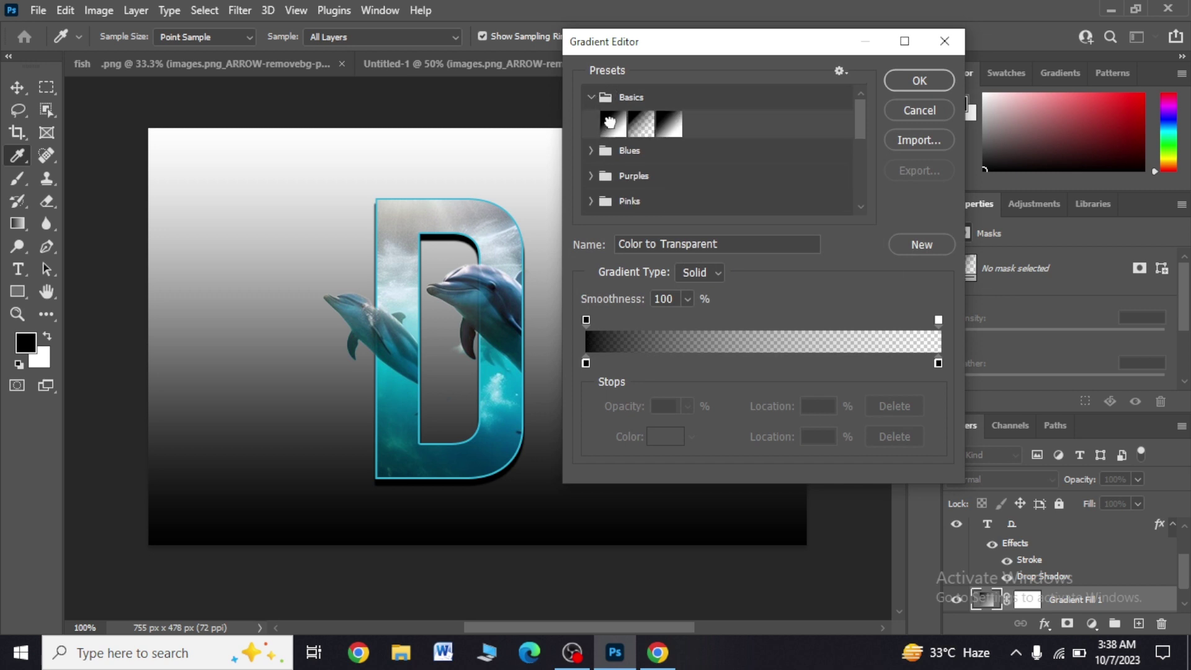
left_click(613, 124)
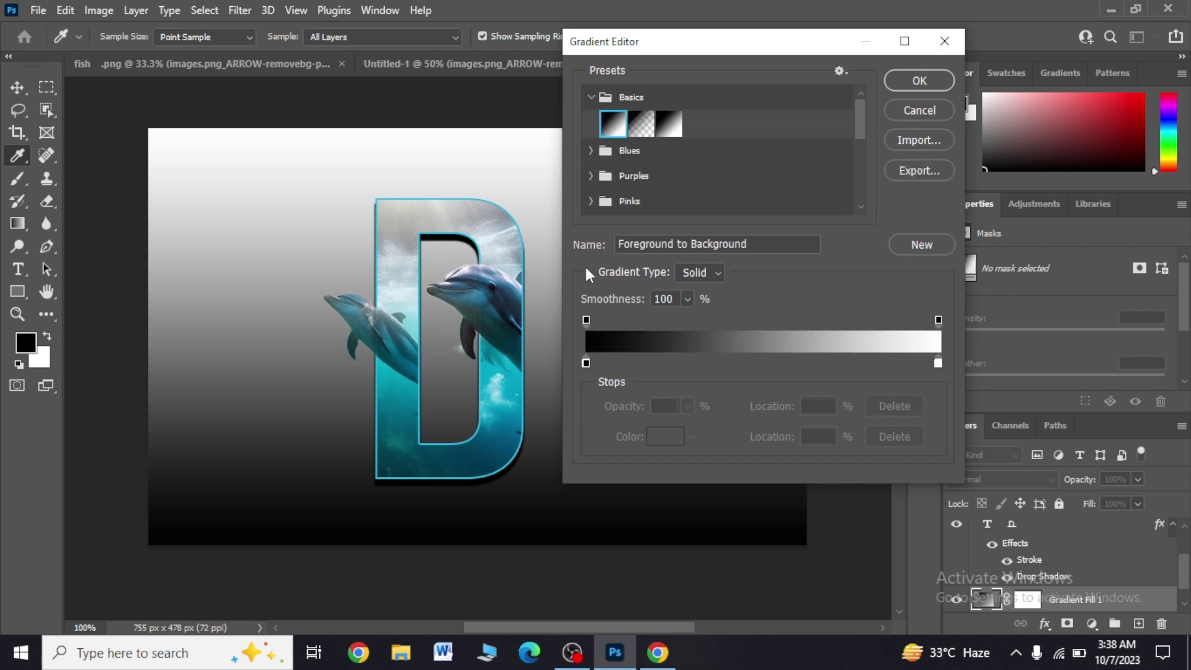
left_click(938, 364)
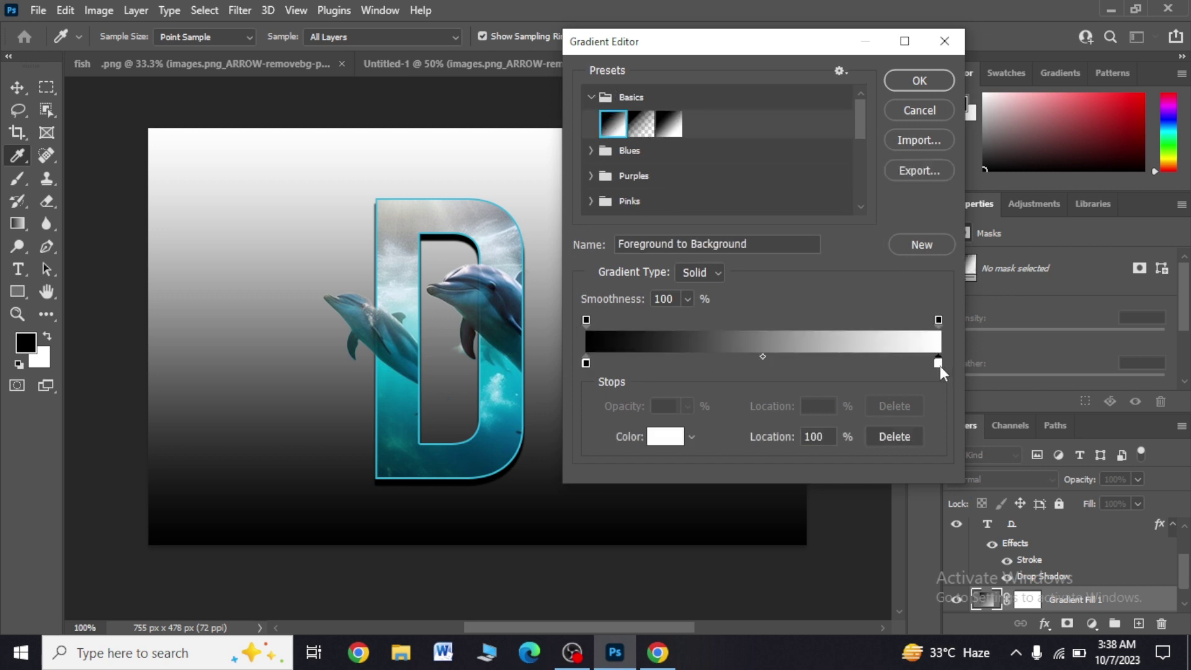
left_click(664, 438)
Set the end stop to teal #01668f sampled from the dolphin photo and apply the gradient fill
left_click(502, 443)
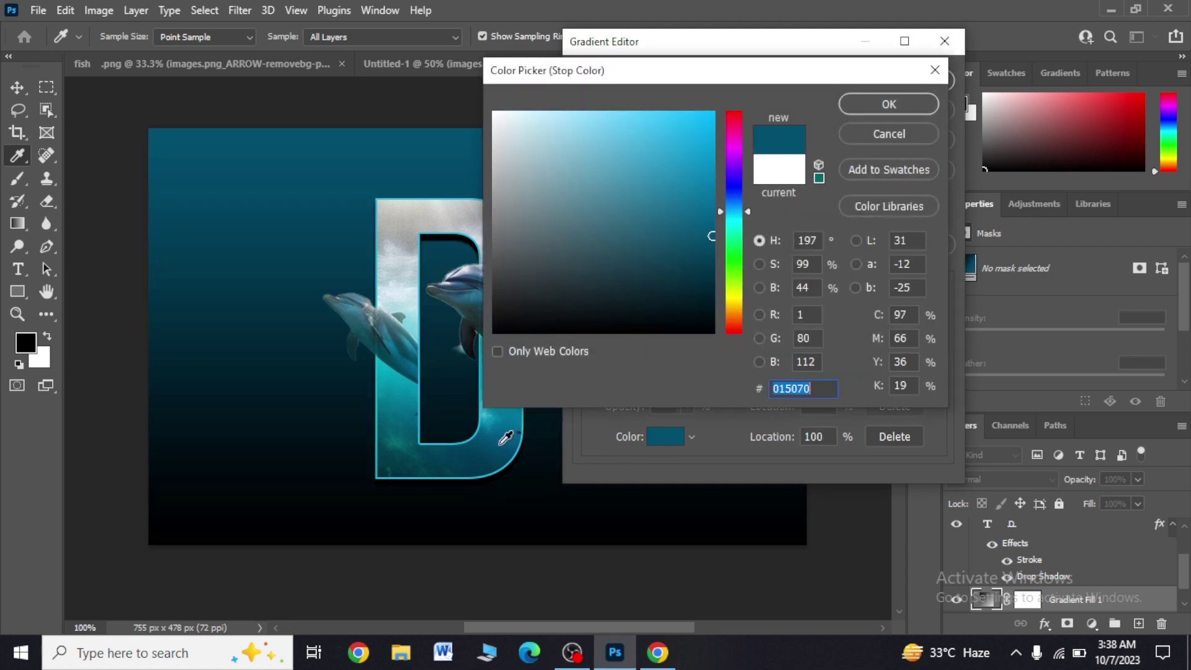
left_click(508, 427)
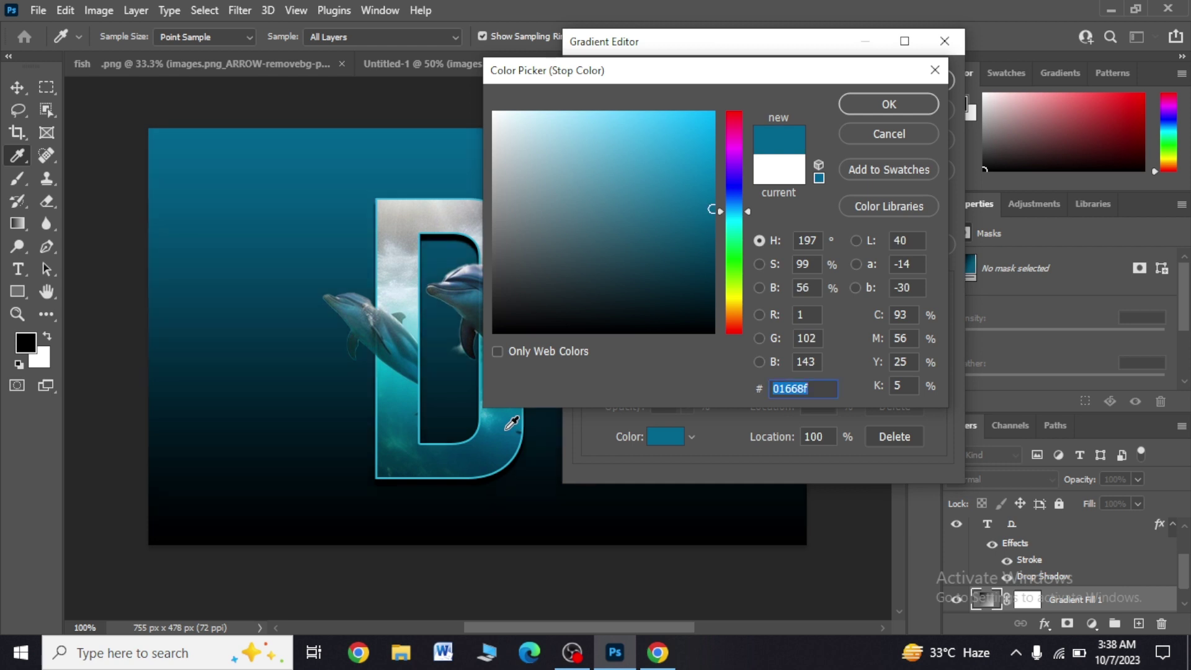
left_click(898, 105)
left_click(923, 87)
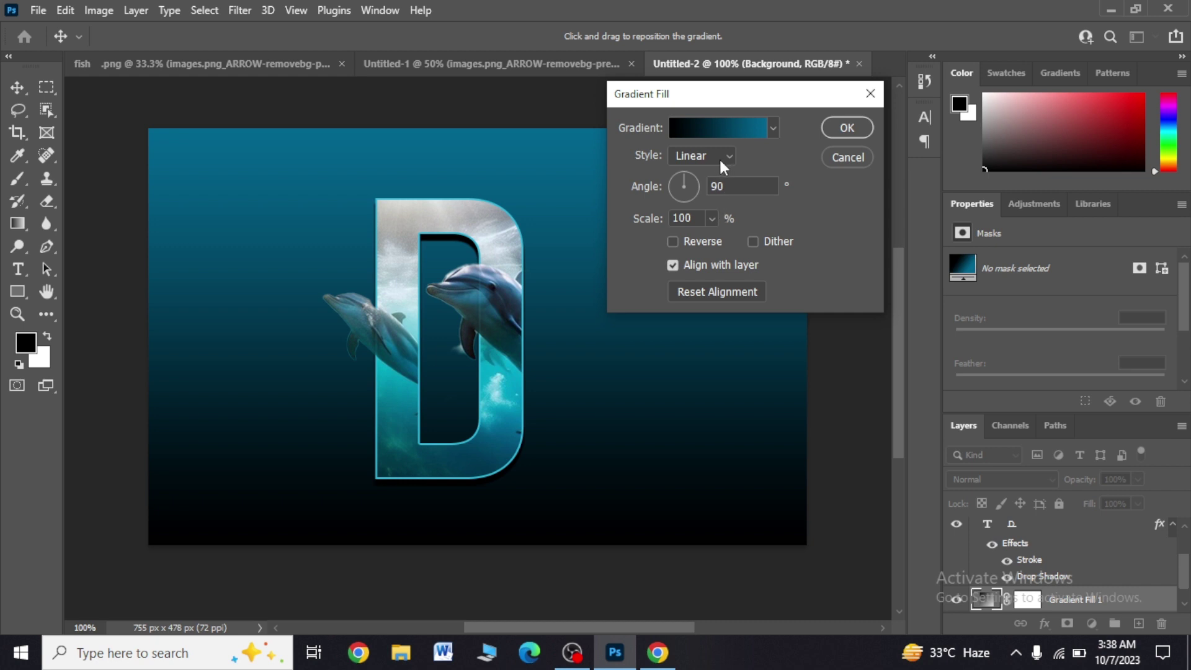
left_click(850, 126)
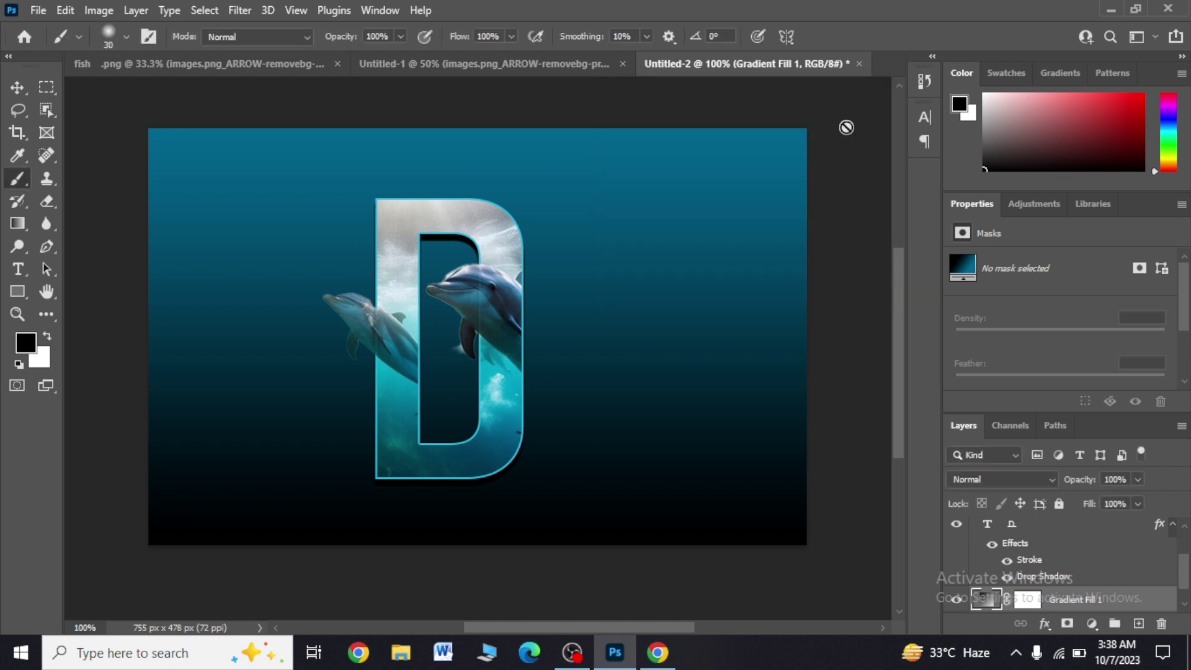